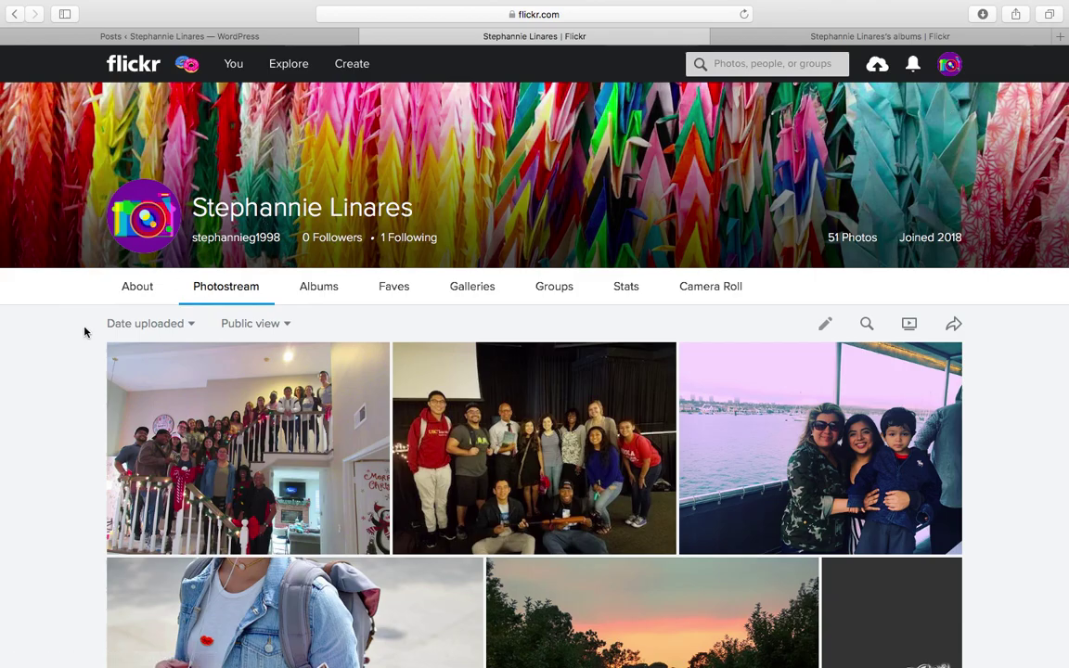
- Look over the albums list, then return to the photostream
{"action": "scroll", "coordinate": [318, 477], "scroll_direction": "down", "scroll_amount": 15}
{"action": "scroll", "coordinate": [317, 477], "scroll_direction": "up", "scroll_amount": 12}
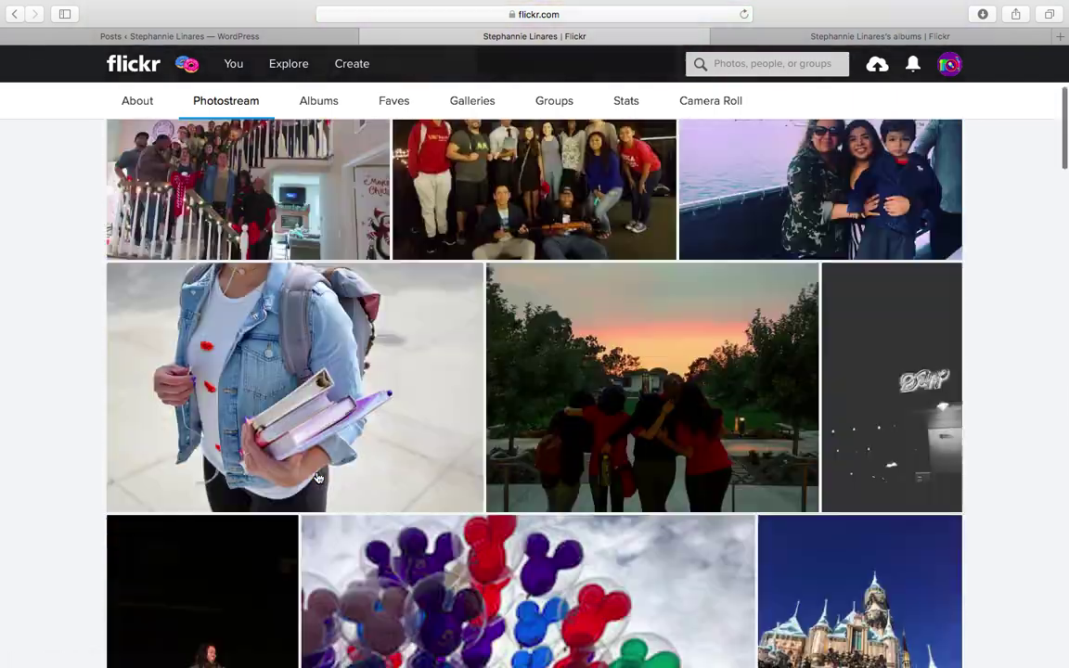
{"action": "scroll", "coordinate": [317, 477], "scroll_direction": "up", "scroll_amount": 3}
{"action": "left_click", "coordinate": [326, 290]}
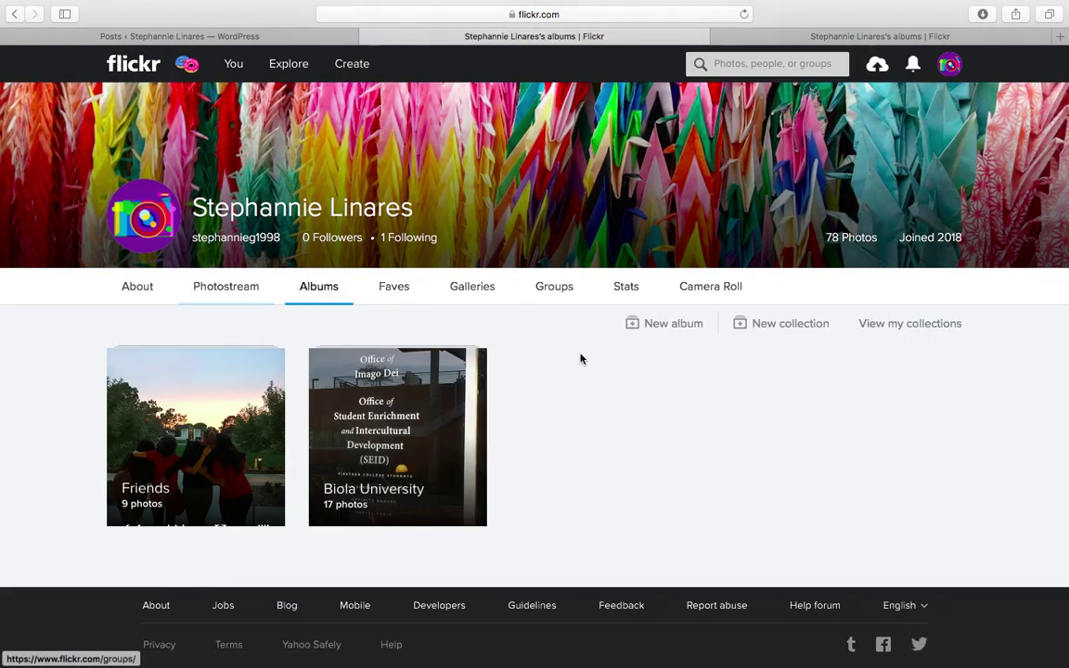
{"action": "left_click", "coordinate": [250, 298]}
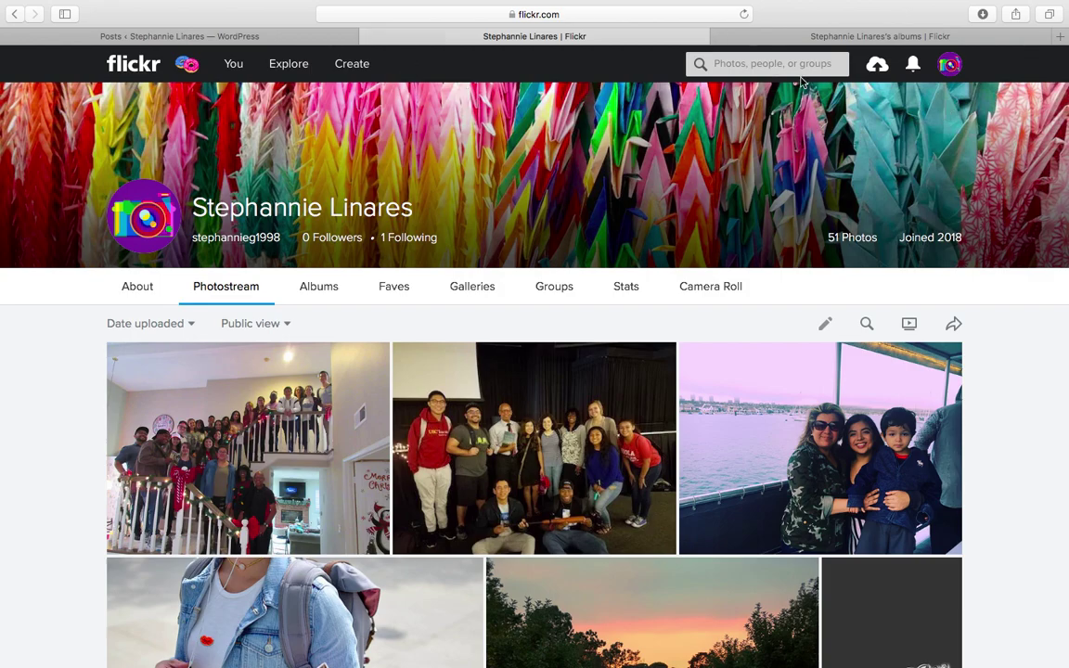
- Load all four DISNEY folder photos into Flickr's upload editor
{"action": "left_click", "coordinate": [881, 67]}
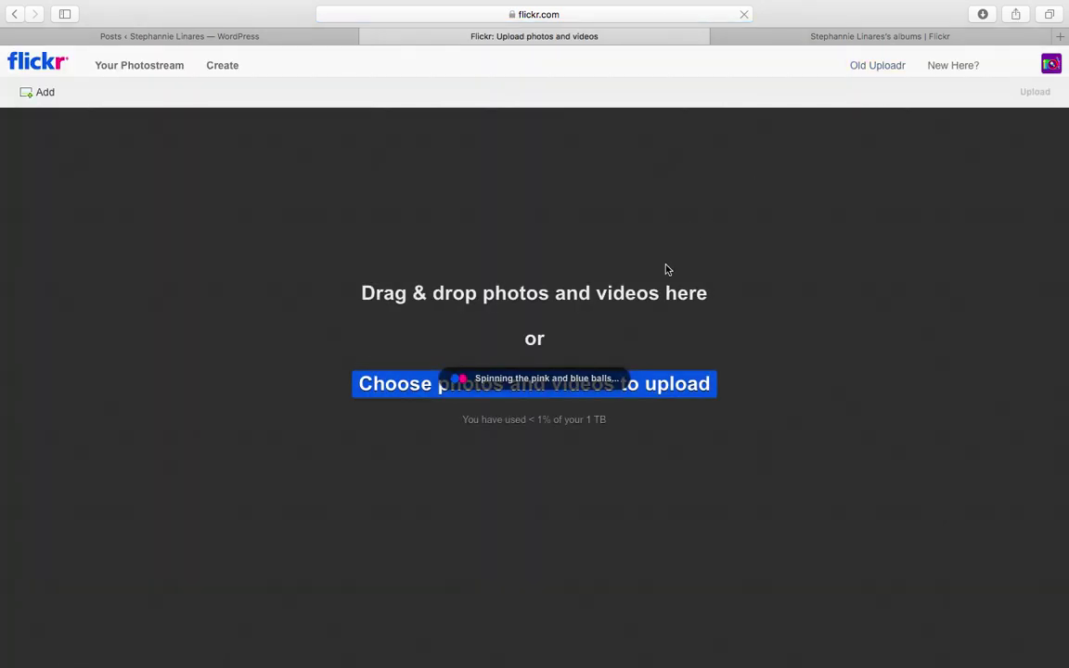
{"action": "left_click", "coordinate": [574, 404]}
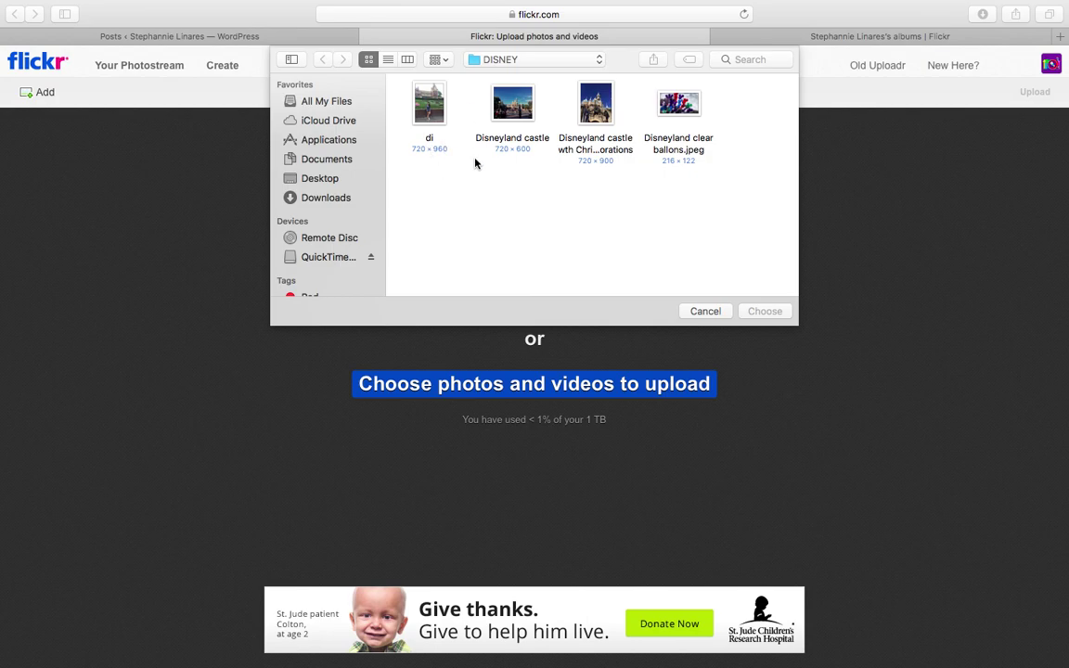
{"action": "left_click_drag", "start_coordinate": [733, 126], "coordinate": [410, 198]}
{"action": "left_click", "coordinate": [710, 139]}
{"action": "left_click", "coordinate": [422, 139], "text": "shift"}
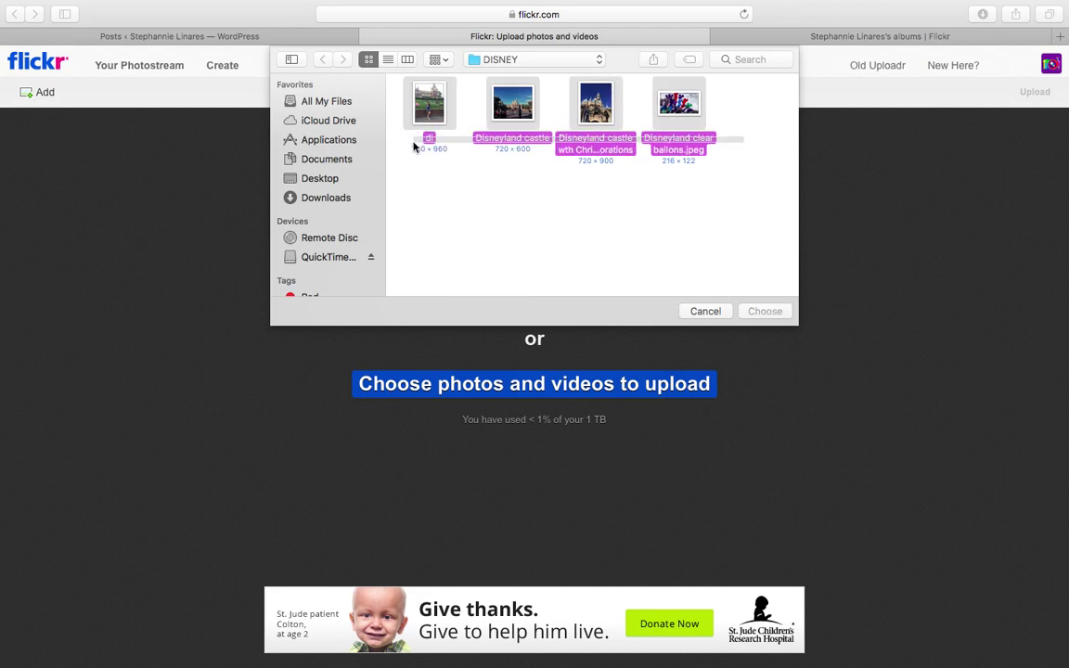
{"action": "left_click", "coordinate": [771, 312]}
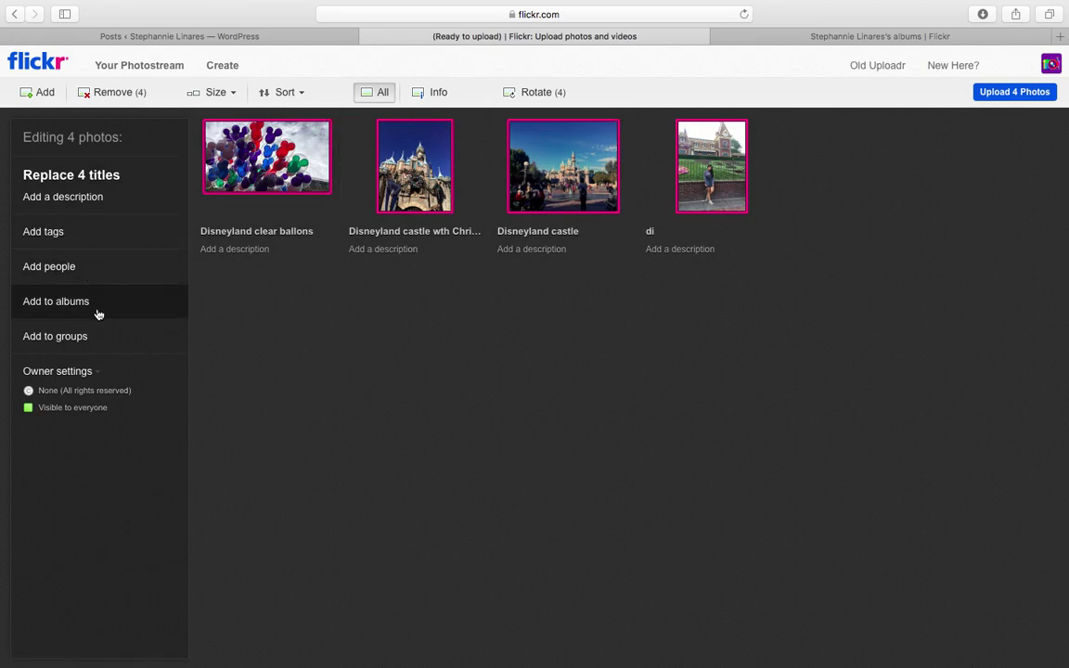
- Review the photos' licence and privacy owner settings, then bring up the add-to-albums dialog
{"action": "left_click", "coordinate": [84, 374]}
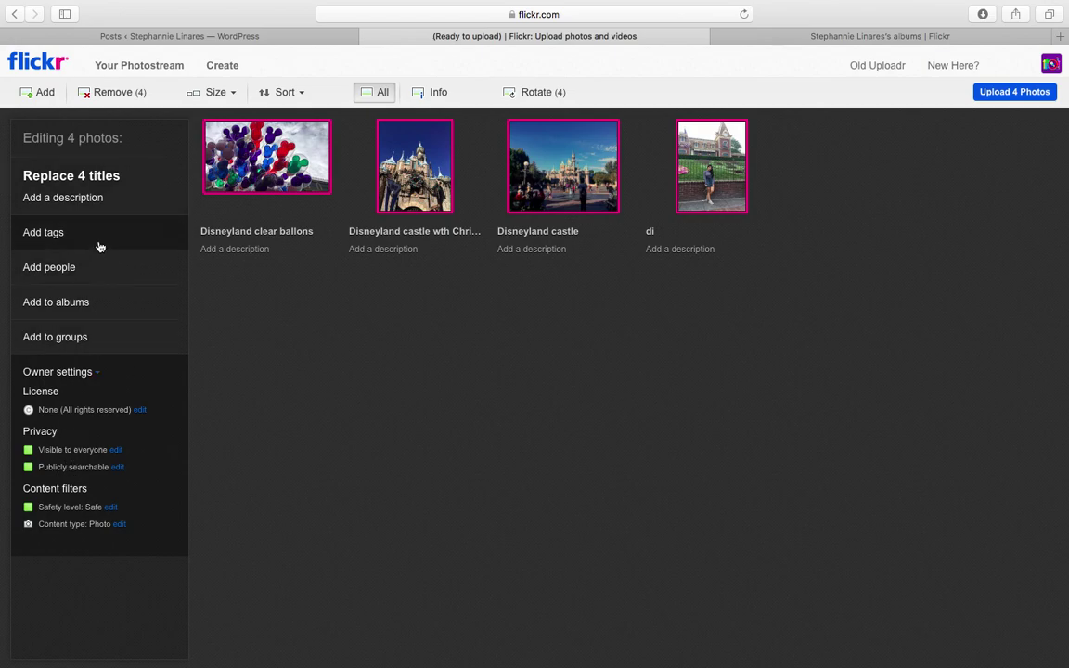
{"action": "left_click", "coordinate": [111, 306]}
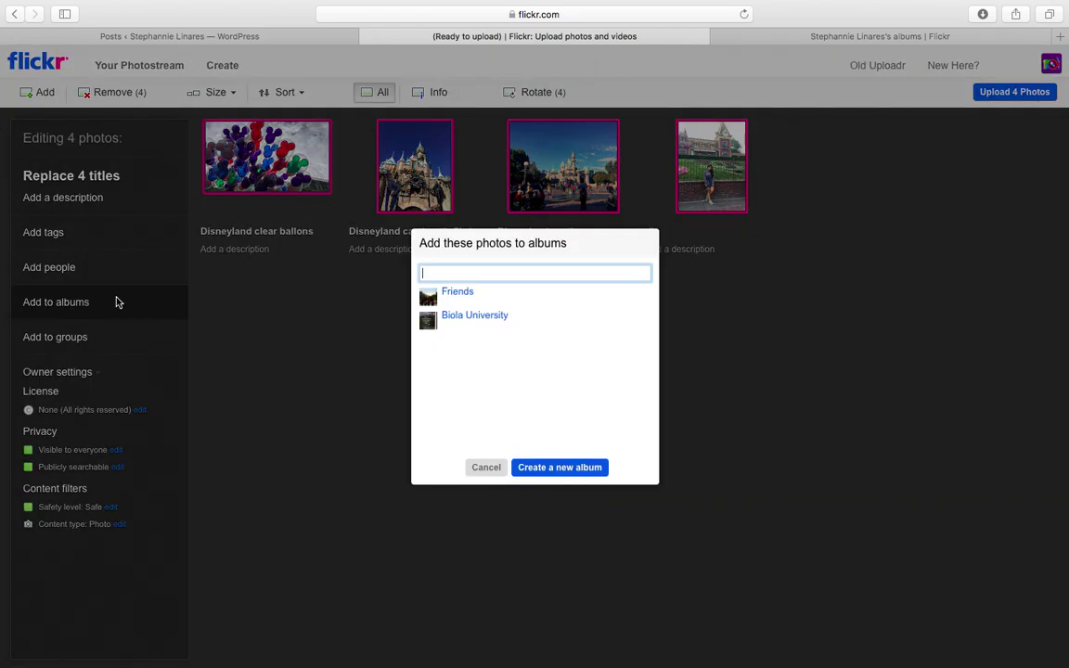
- Create a new album titled 'Disney trip' for the four photos
{"action": "left_click", "coordinate": [549, 468]}
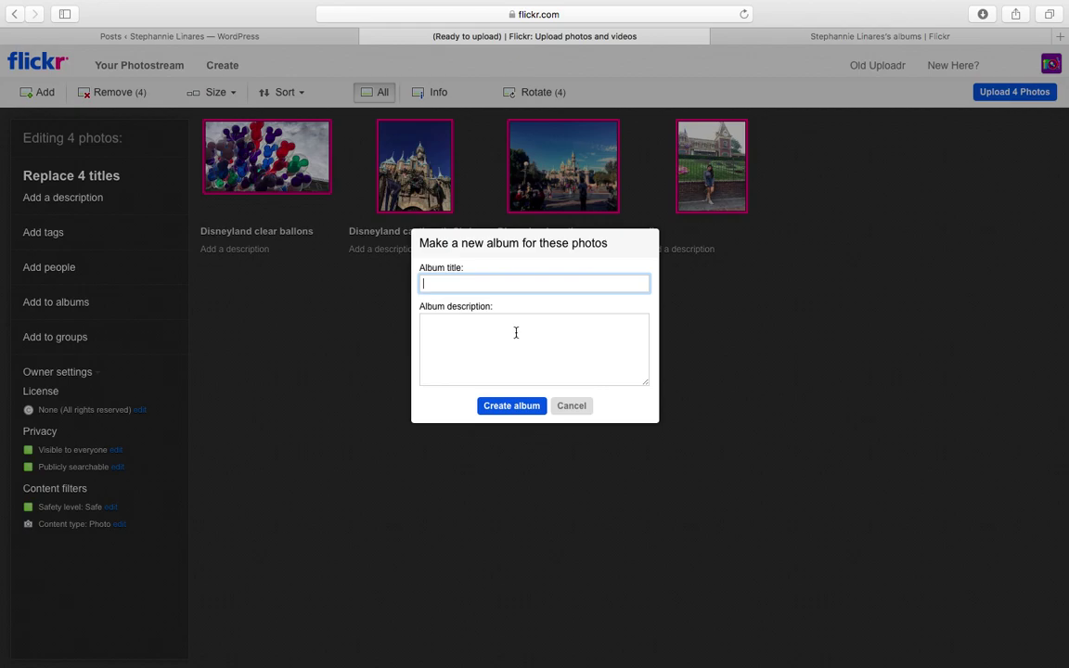
{"action": "type", "text": "Disney "}
{"action": "type", "text": "Worl"}
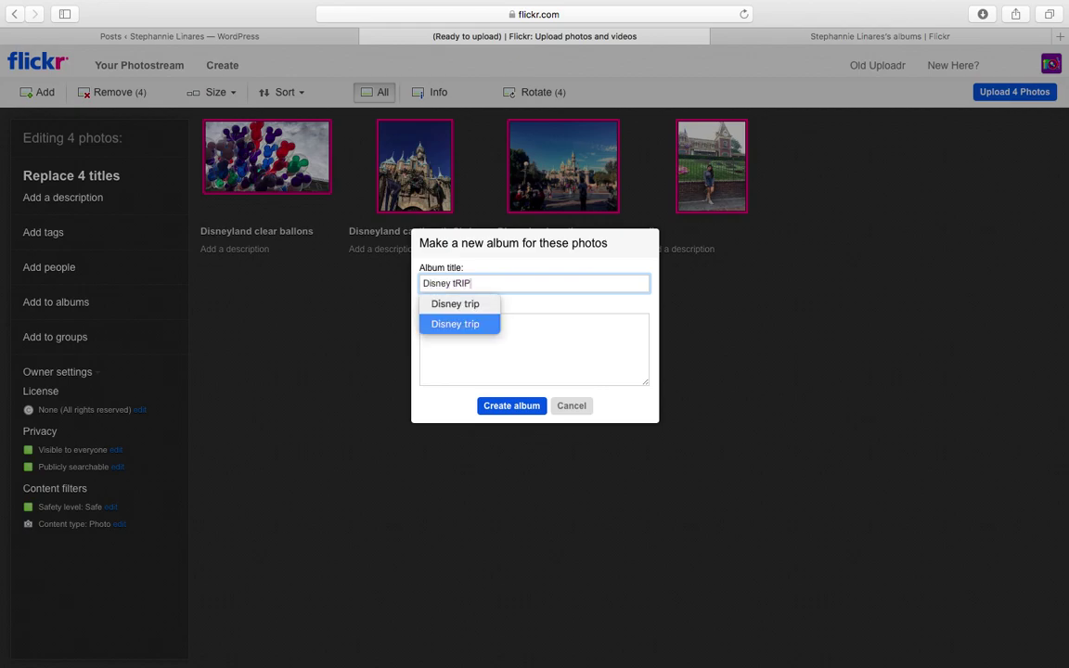
{"action": "key", "text": "BackSpace"}
{"action": "key", "text": "BackSpace"}
{"action": "key", "text": "BackSpace"}
{"action": "key", "text": "BackSpace"}
{"action": "type", "text": "t"}
{"action": "key", "text": "Down"}
{"action": "key", "text": "Down"}
{"action": "left_click", "coordinate": [477, 305]}
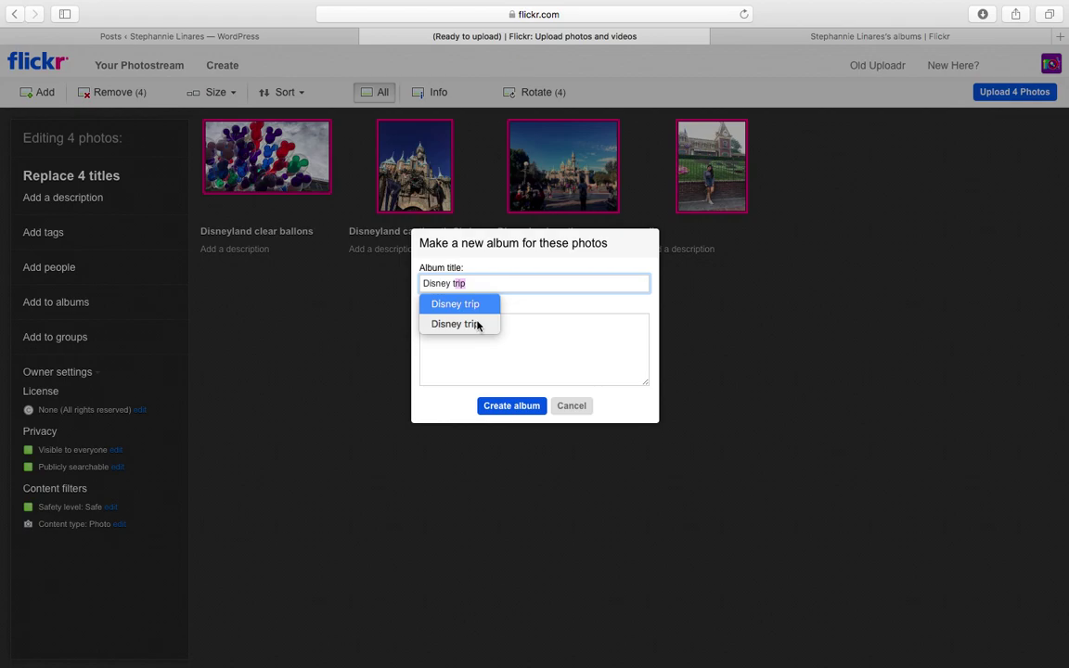
{"action": "left_click", "coordinate": [469, 324]}
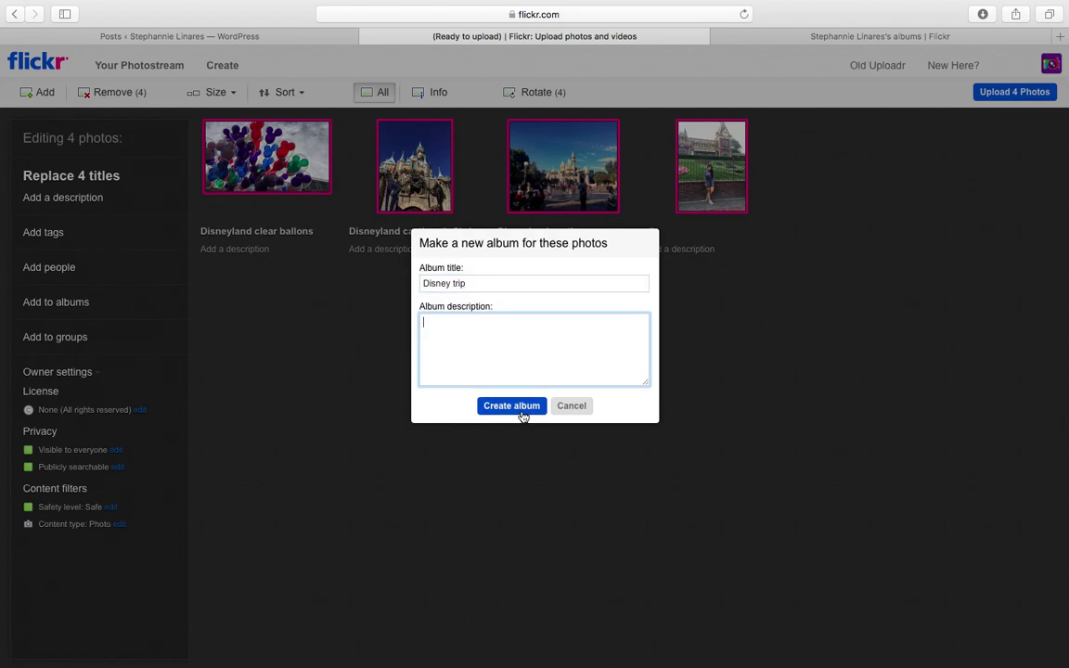
{"action": "left_click", "coordinate": [516, 408]}
- Finish adding to the album and upload the four photos
{"action": "left_click", "coordinate": [483, 467]}
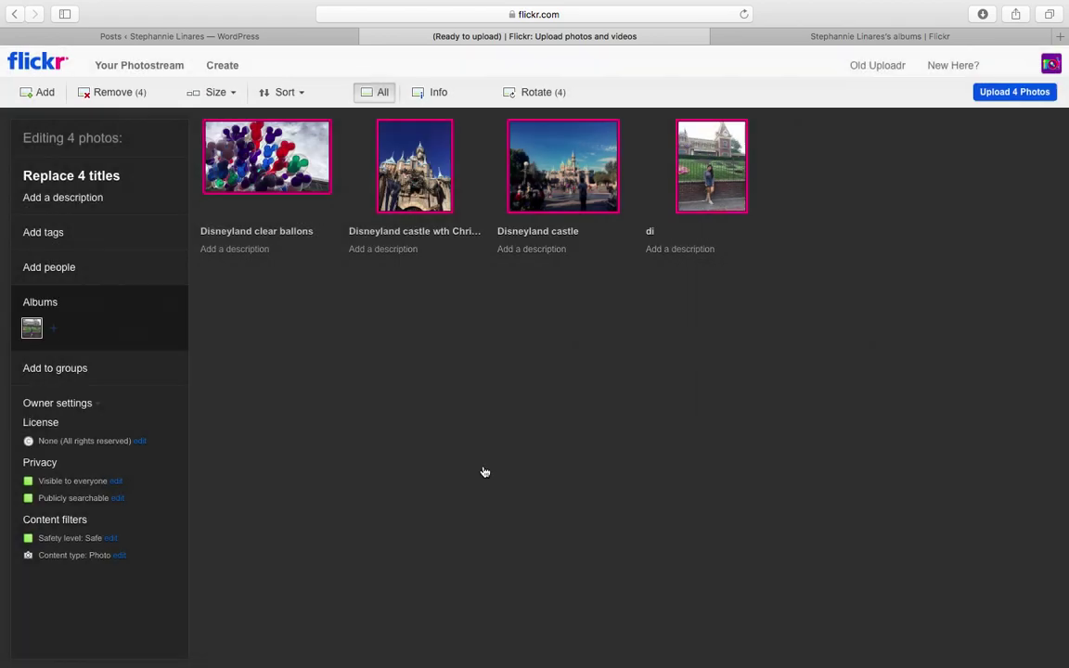
{"action": "left_click", "coordinate": [1022, 95]}
{"action": "left_click", "coordinate": [492, 404]}
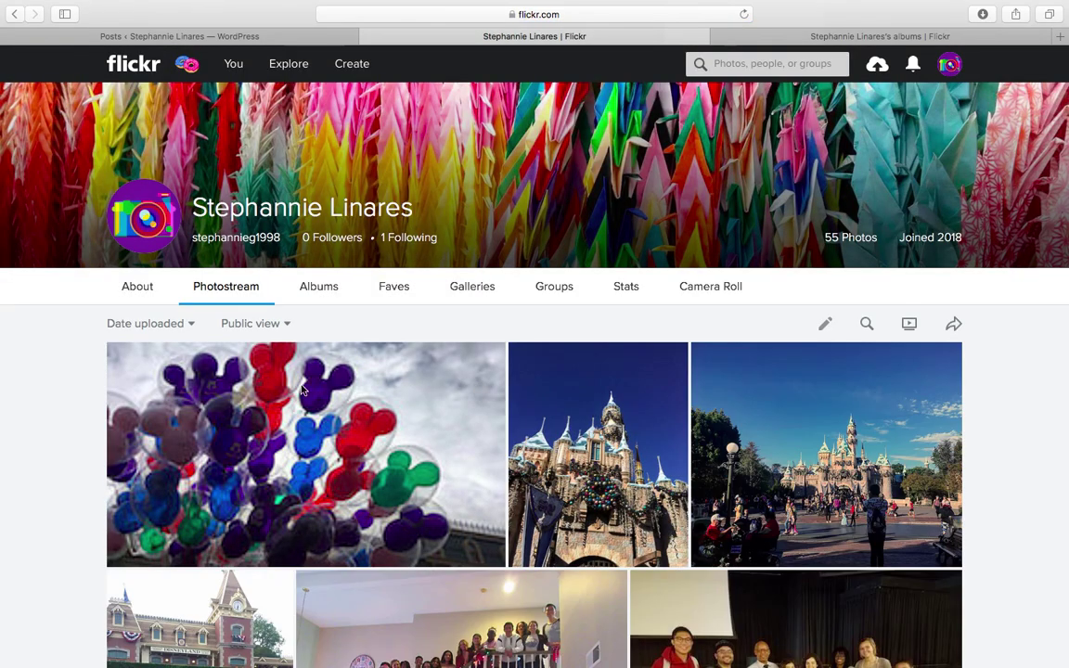
- Go to the Albums page listing the new 4-photo Disney trip album
{"action": "scroll", "coordinate": [335, 364], "scroll_direction": "down", "scroll_amount": 1}
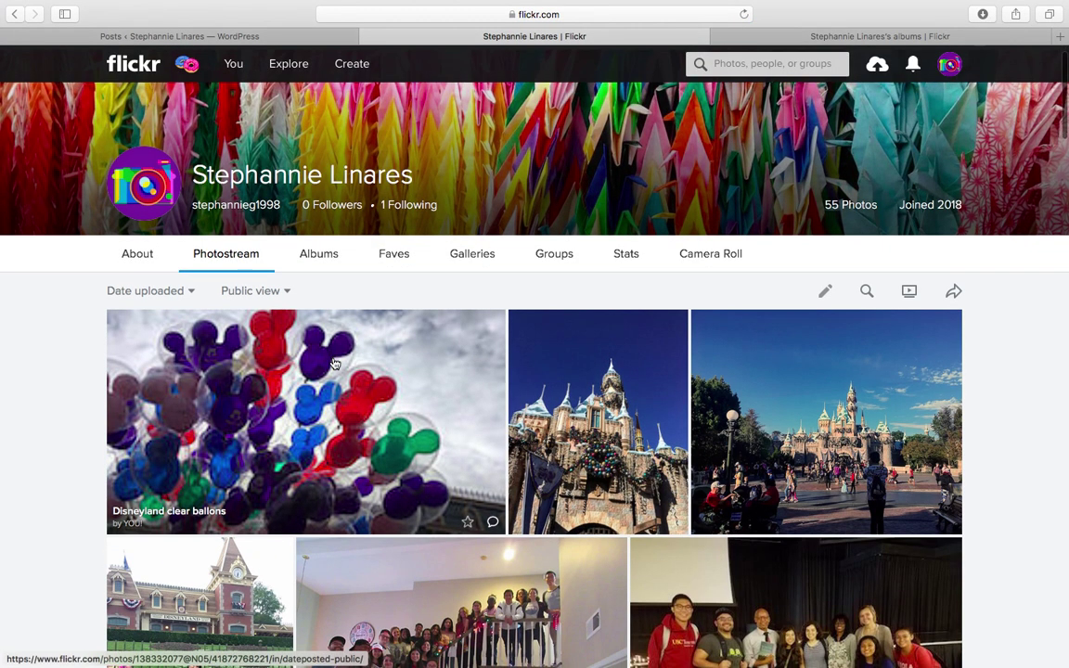
{"action": "left_click", "coordinate": [325, 255]}
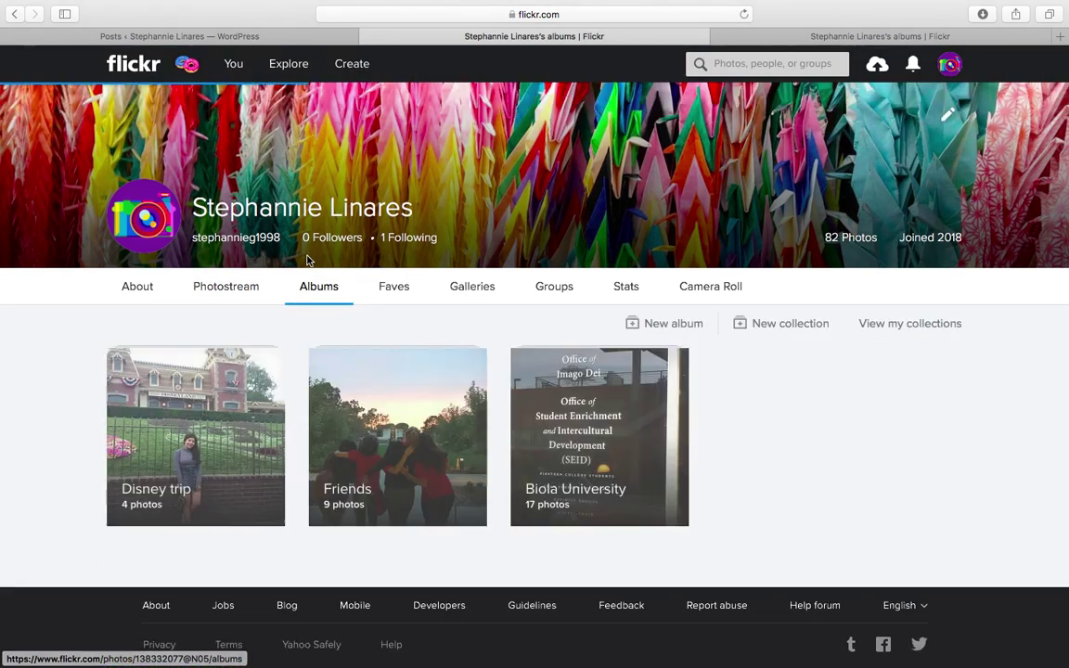
{"action": "mouse_move", "coordinate": [156, 509]}
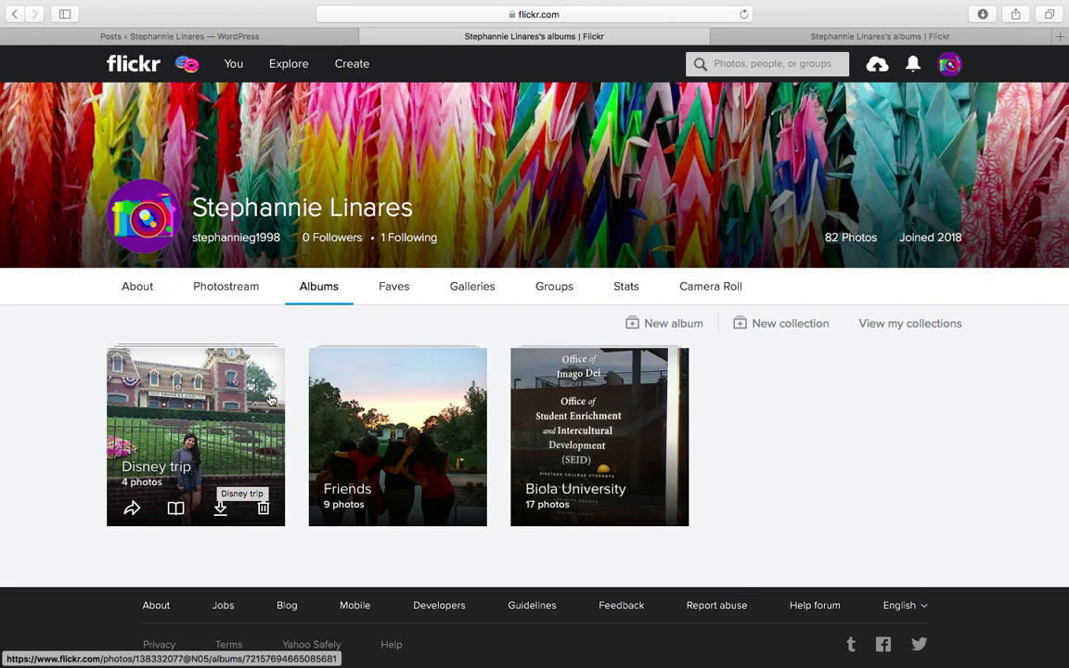
{"action": "mouse_move", "coordinate": [346, 5]}
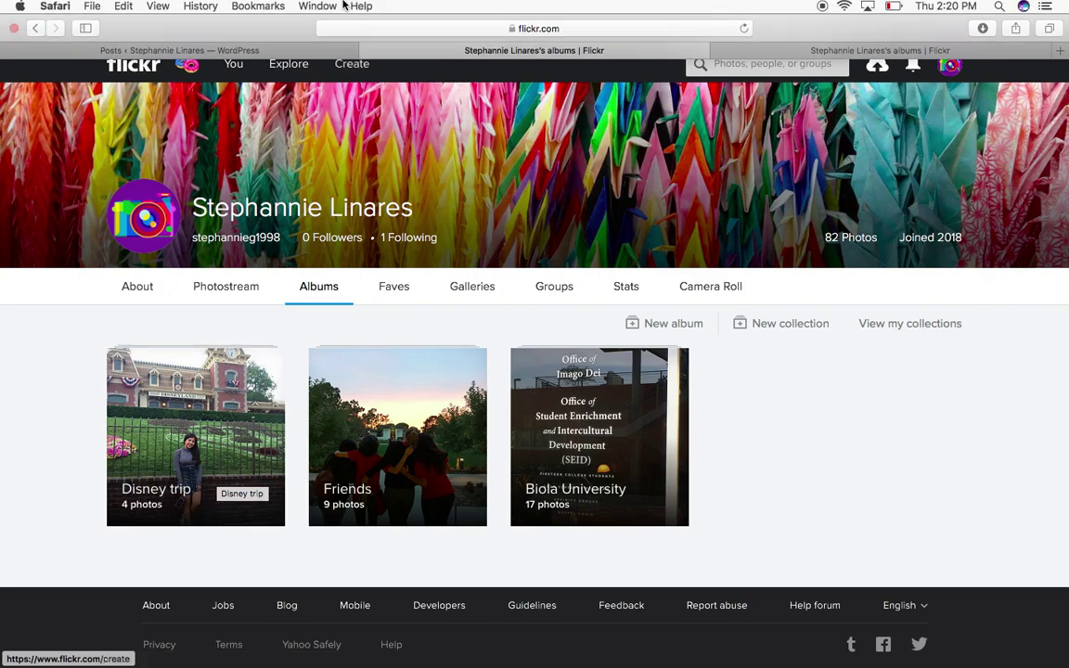
- In WordPress, start a new post titled 'Disney Trip'
{"action": "left_click", "coordinate": [182, 52]}
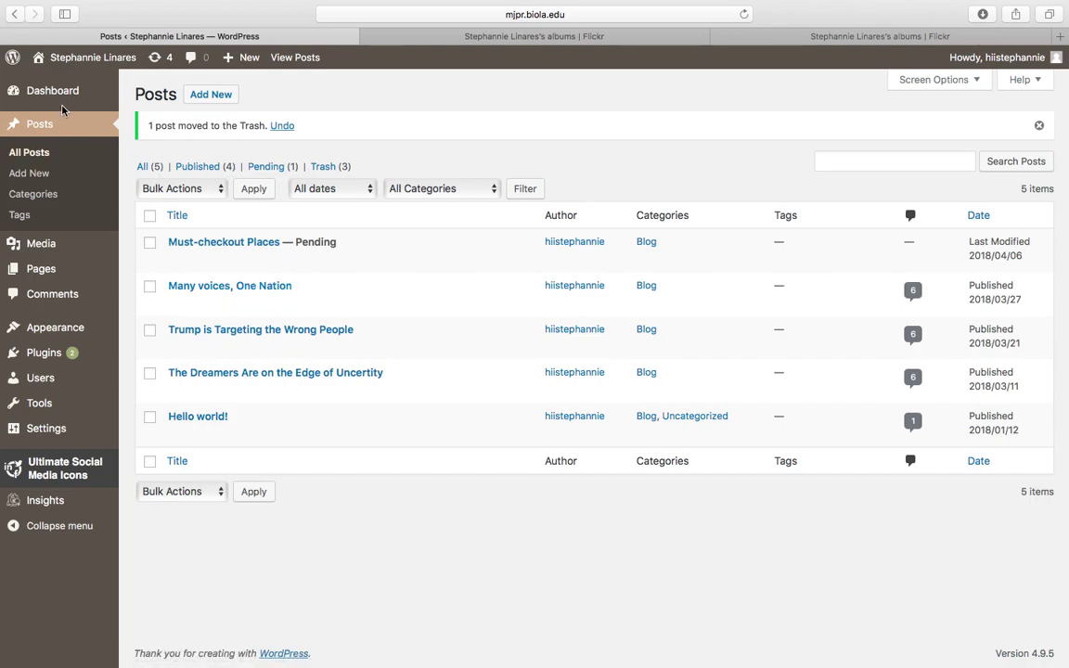
{"action": "left_click", "coordinate": [67, 127]}
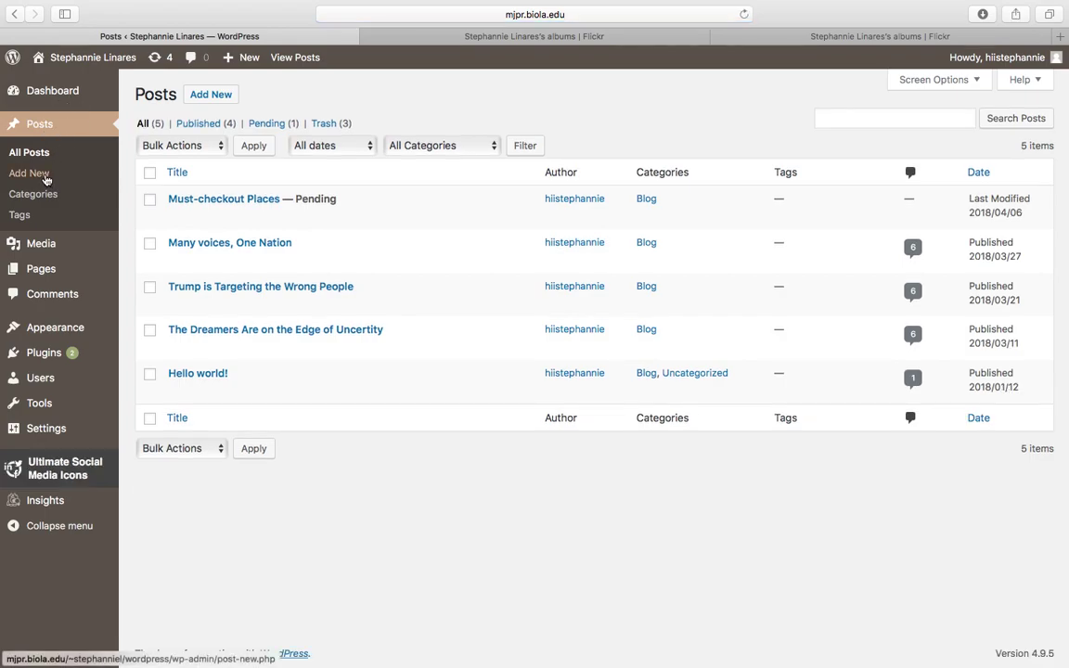
{"action": "left_click", "coordinate": [37, 173]}
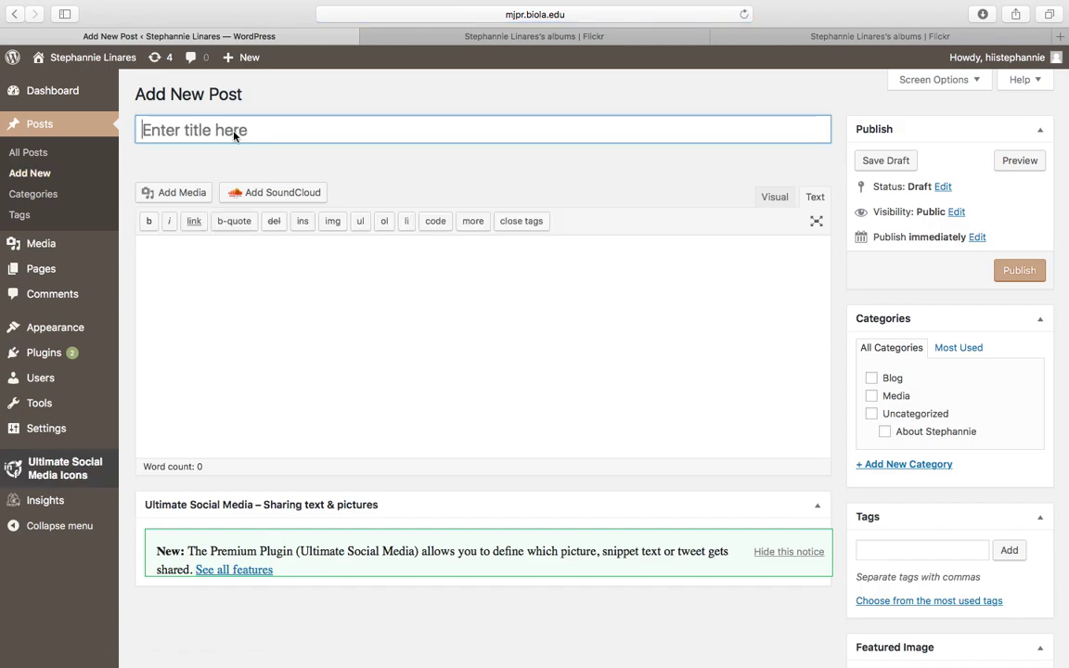
{"action": "type", "text": "n"}
{"action": "key", "text": "BackSpace"}
{"action": "type", "text": "Disney Trip"}
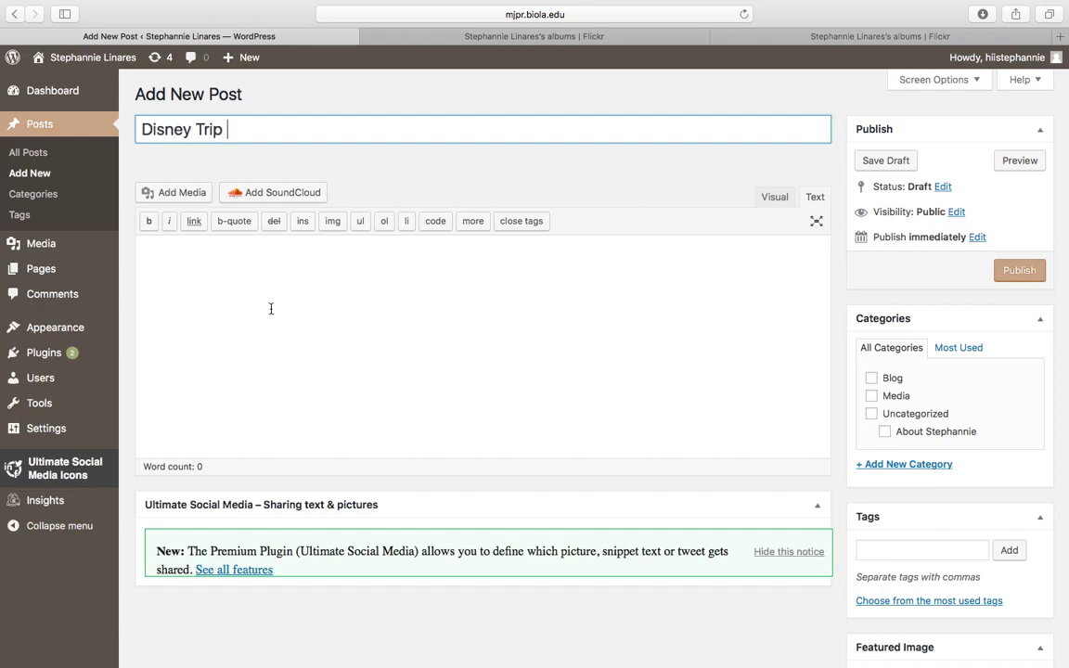
- Put the cursor in the post body and return to the Flickr albums tab
{"action": "left_click", "coordinate": [387, 289]}
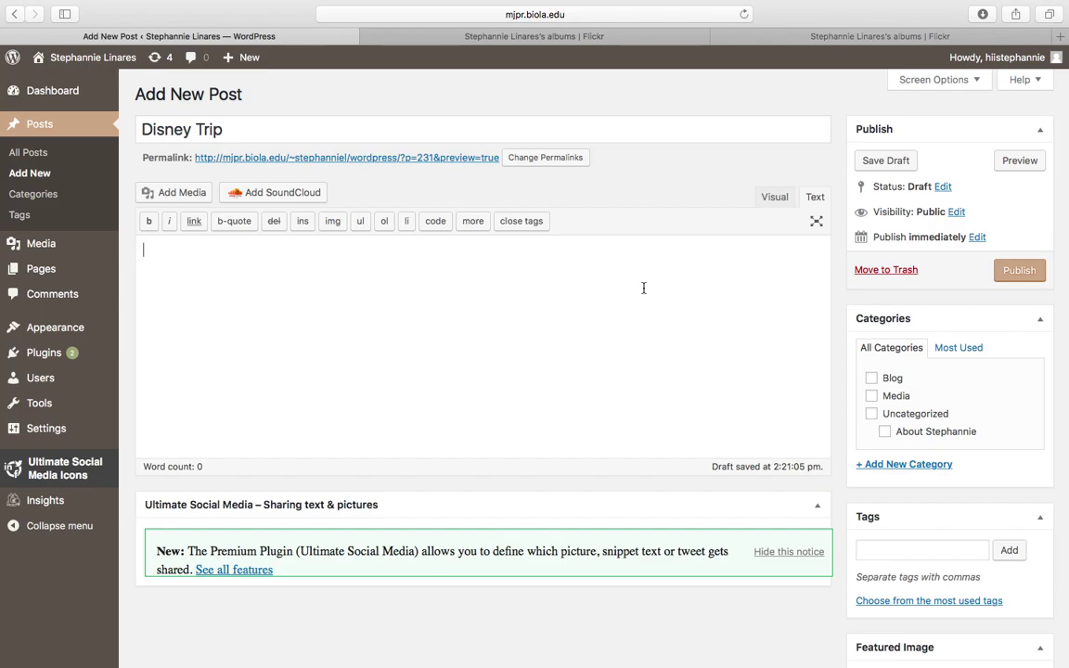
{"action": "mouse_move", "coordinate": [595, 33]}
{"action": "left_click", "coordinate": [599, 58]}
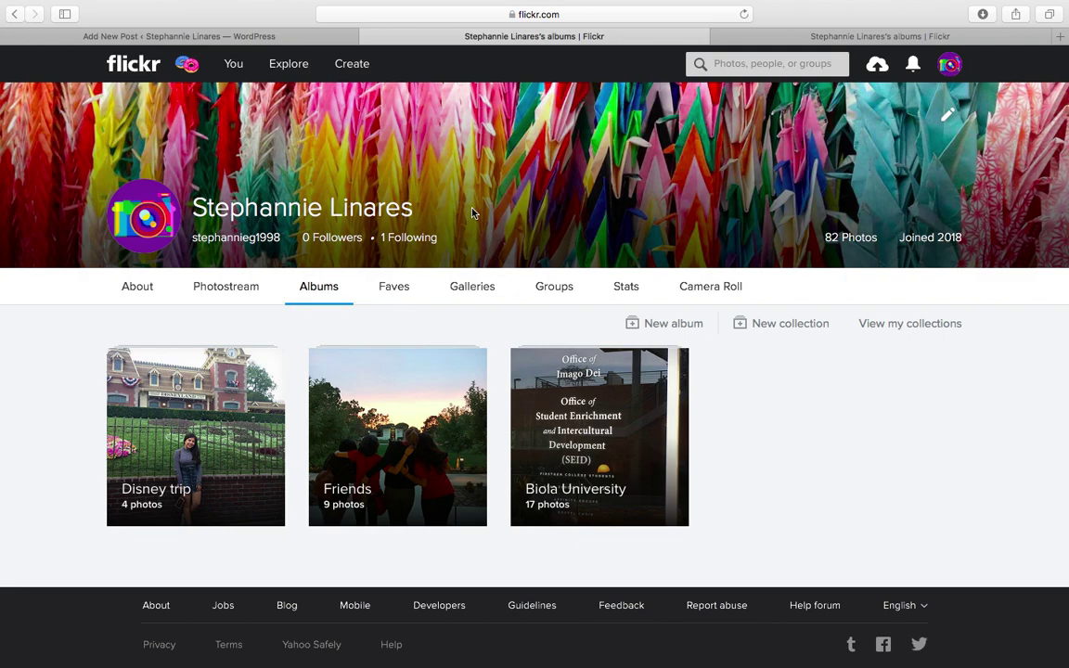
- Show the Disney trip album's embed code in its share dialog
{"action": "mouse_move", "coordinate": [156, 499]}
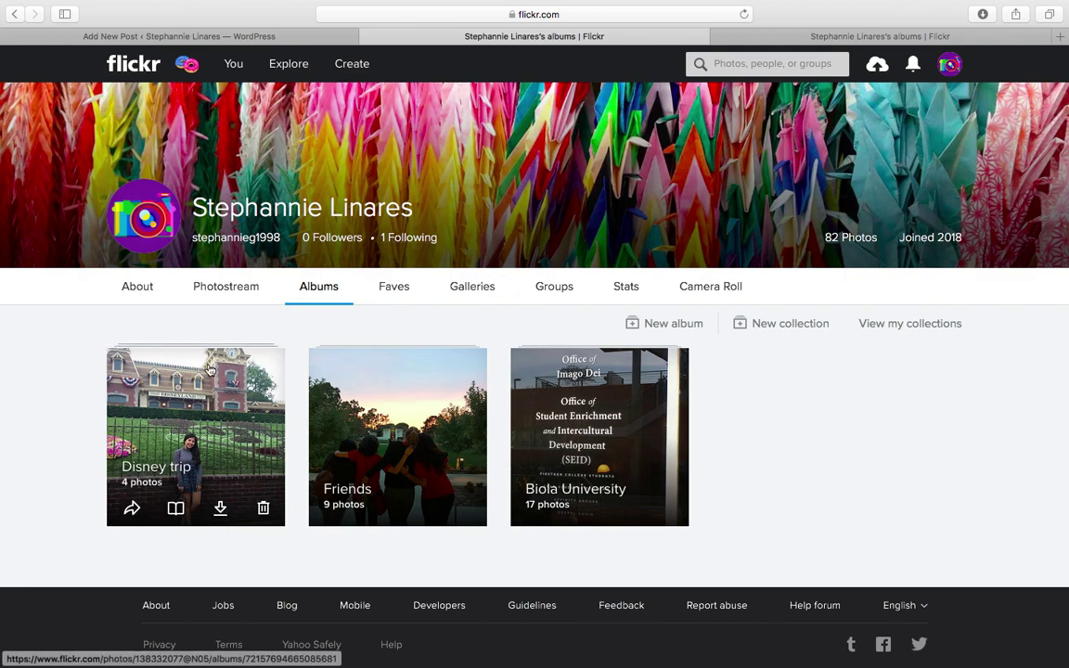
{"action": "left_click", "coordinate": [131, 510]}
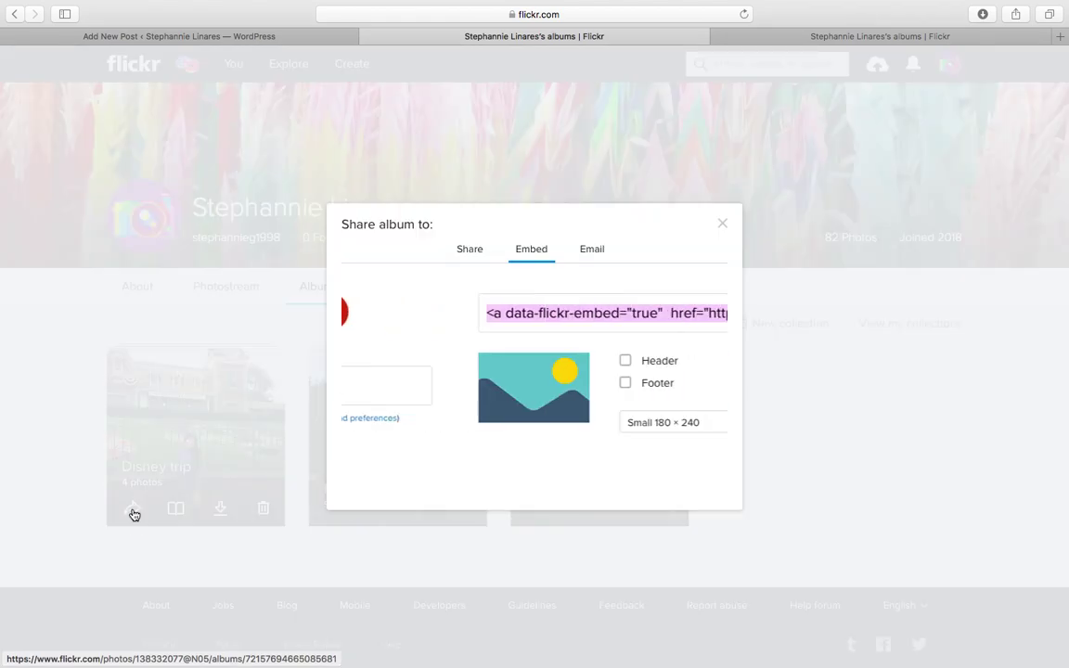
{"action": "left_click", "coordinate": [473, 248]}
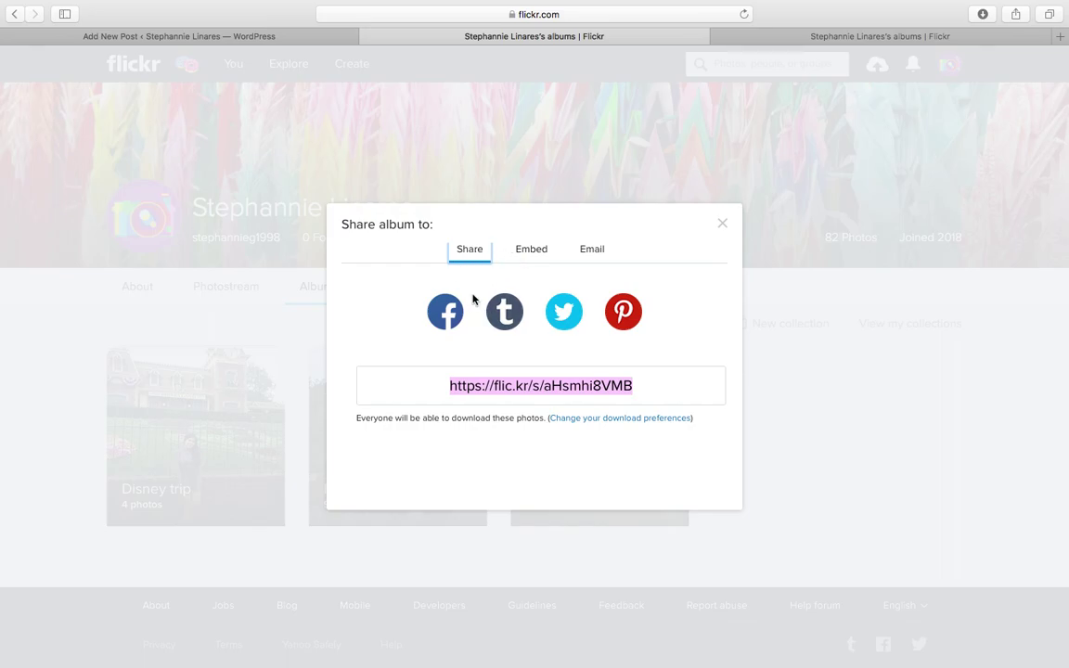
{"action": "left_click", "coordinate": [535, 252]}
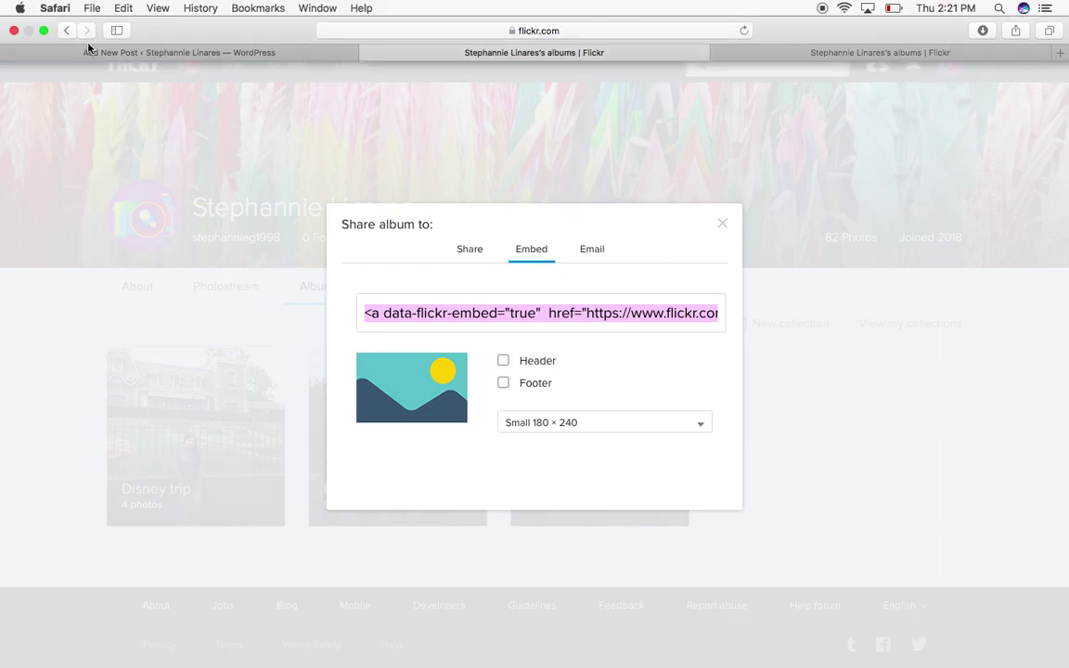
- Paste the Flickr album embed code into the Disney Trip post body and publish it
{"action": "left_click", "coordinate": [93, 43]}
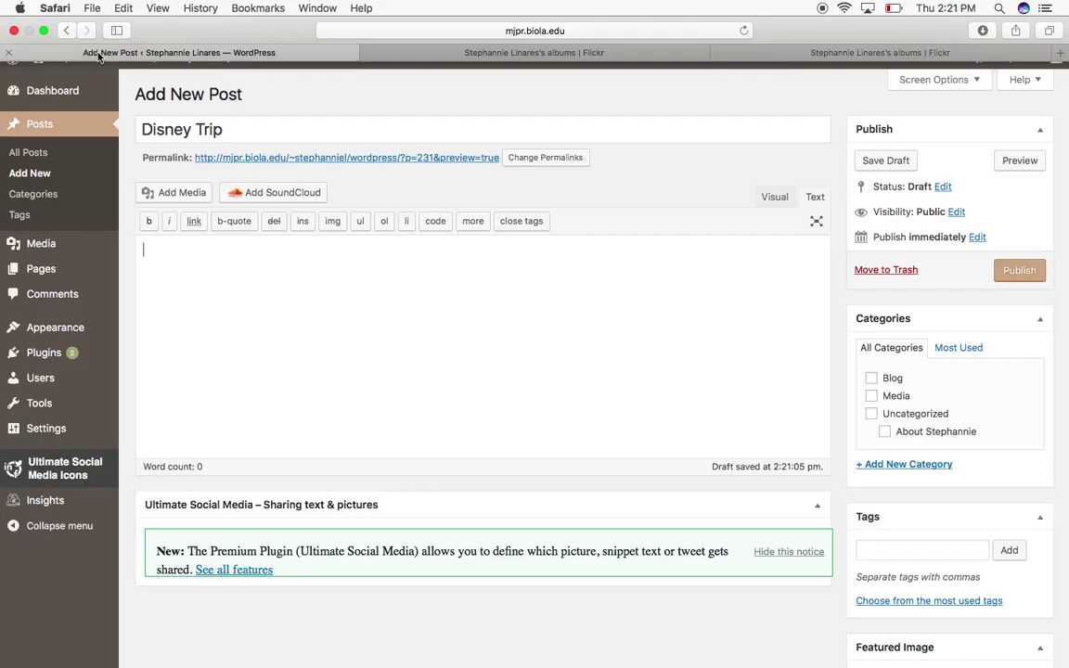
{"action": "left_click", "coordinate": [394, 321]}
{"action": "key", "text": "super+v"}
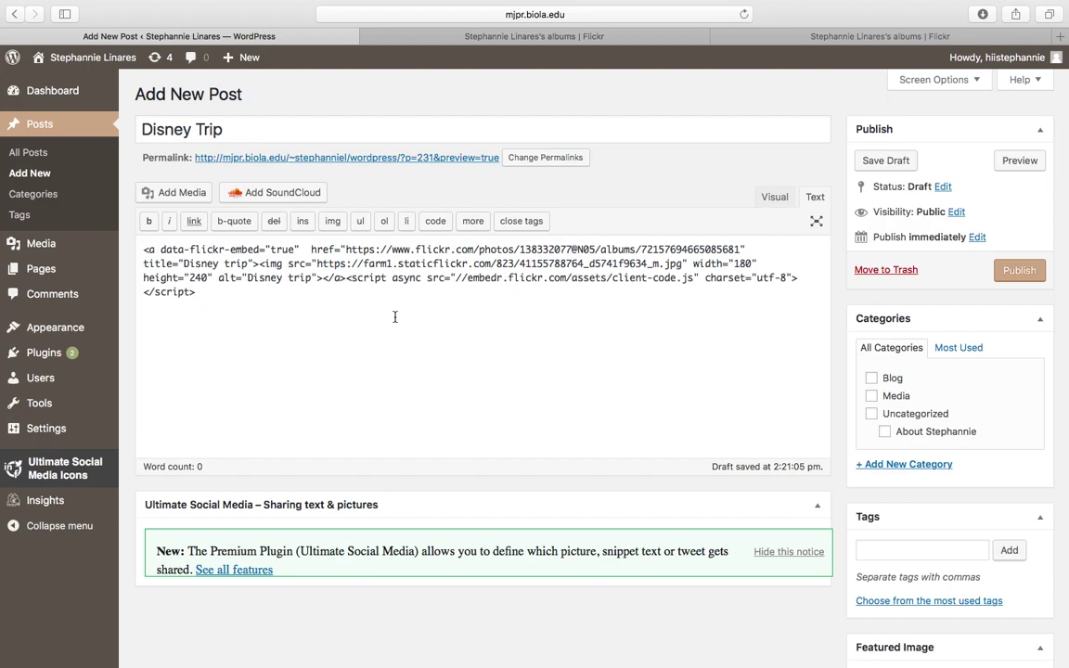
{"action": "scroll", "coordinate": [395, 316], "scroll_direction": "down", "scroll_amount": 2}
{"action": "scroll", "coordinate": [395, 317], "scroll_direction": "up", "scroll_amount": 2}
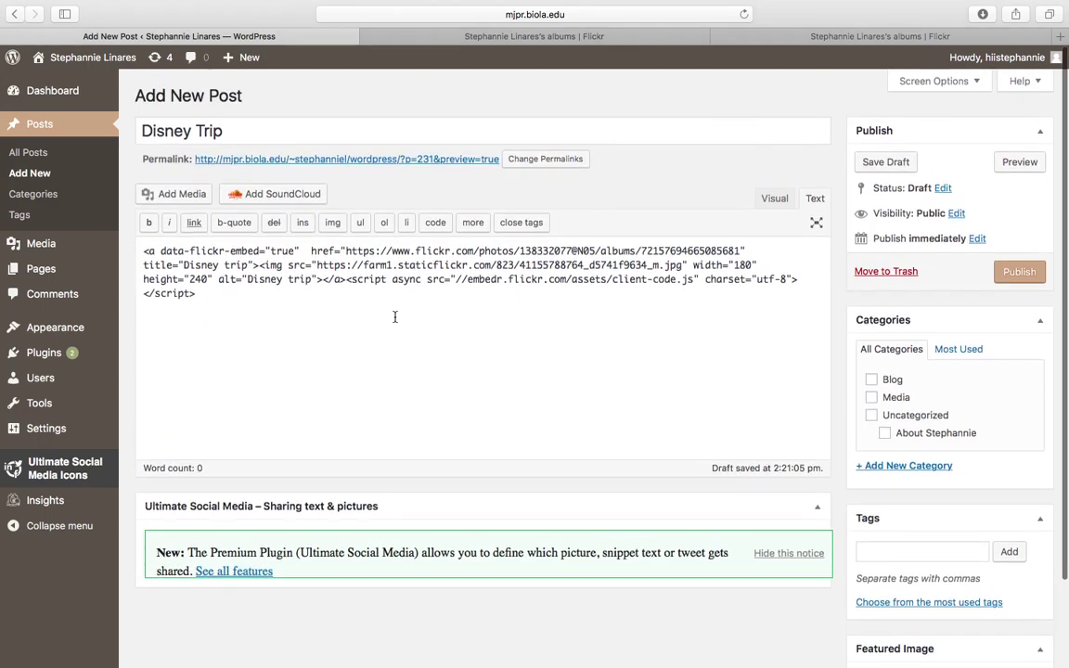
{"action": "key", "text": "Return"}
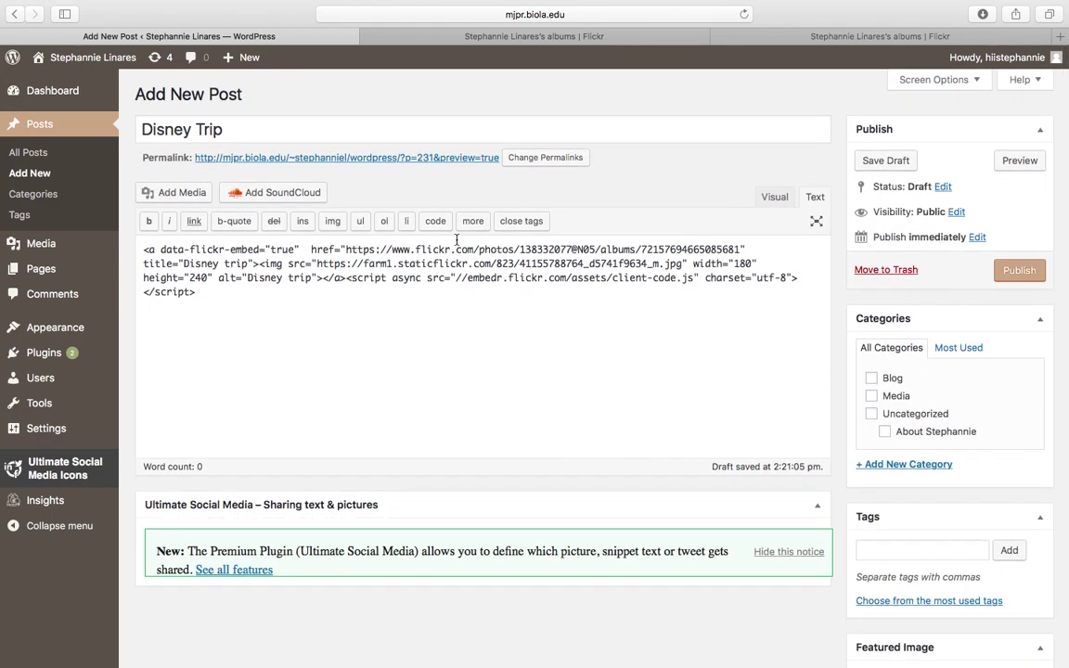
{"action": "left_click", "coordinate": [1021, 271]}
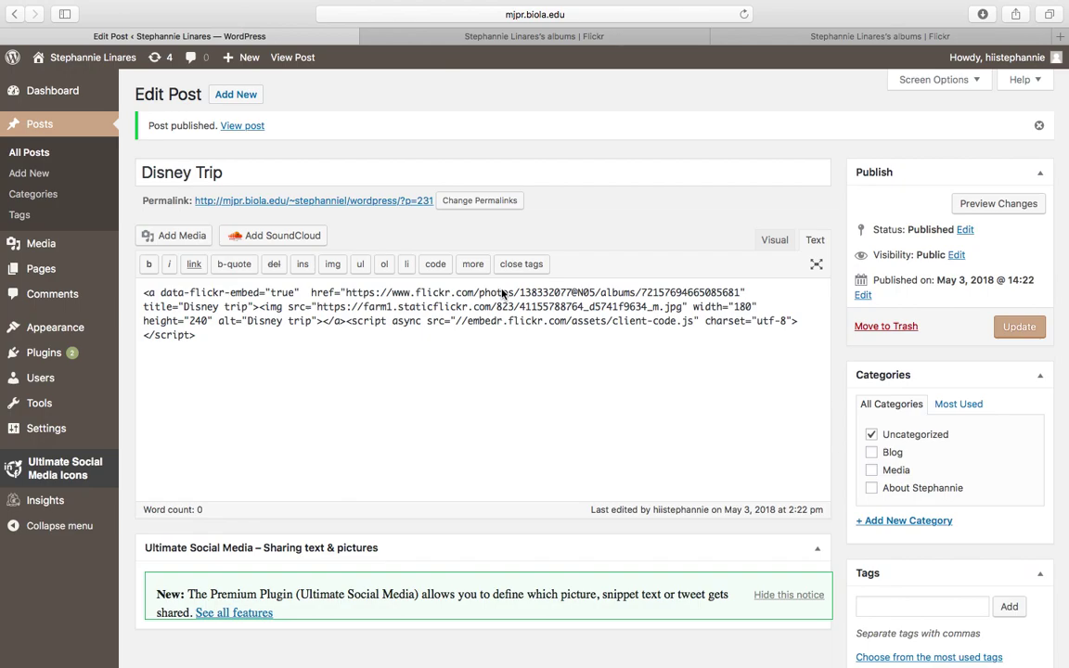
- Go from the admin area to the live blog and open the full Disney Trip post
{"action": "left_click", "coordinate": [81, 60]}
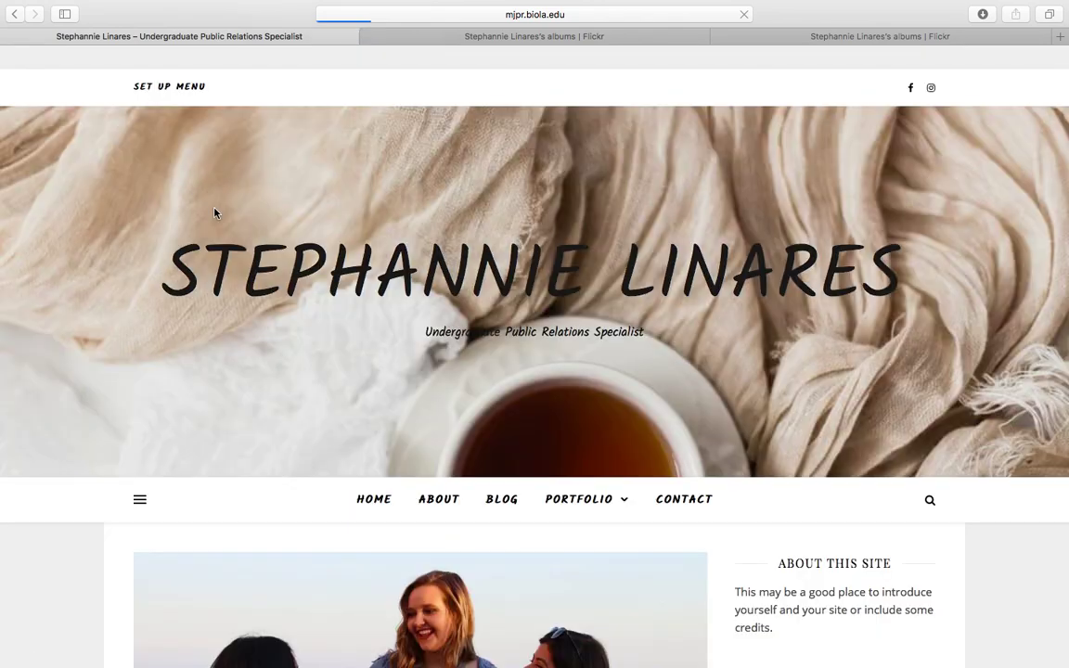
{"action": "scroll", "coordinate": [506, 418], "scroll_direction": "down", "scroll_amount": 3}
{"action": "left_click", "coordinate": [506, 342]}
{"action": "scroll", "coordinate": [426, 396], "scroll_direction": "down", "scroll_amount": 1}
{"action": "scroll", "coordinate": [427, 393], "scroll_direction": "down", "scroll_amount": 1}
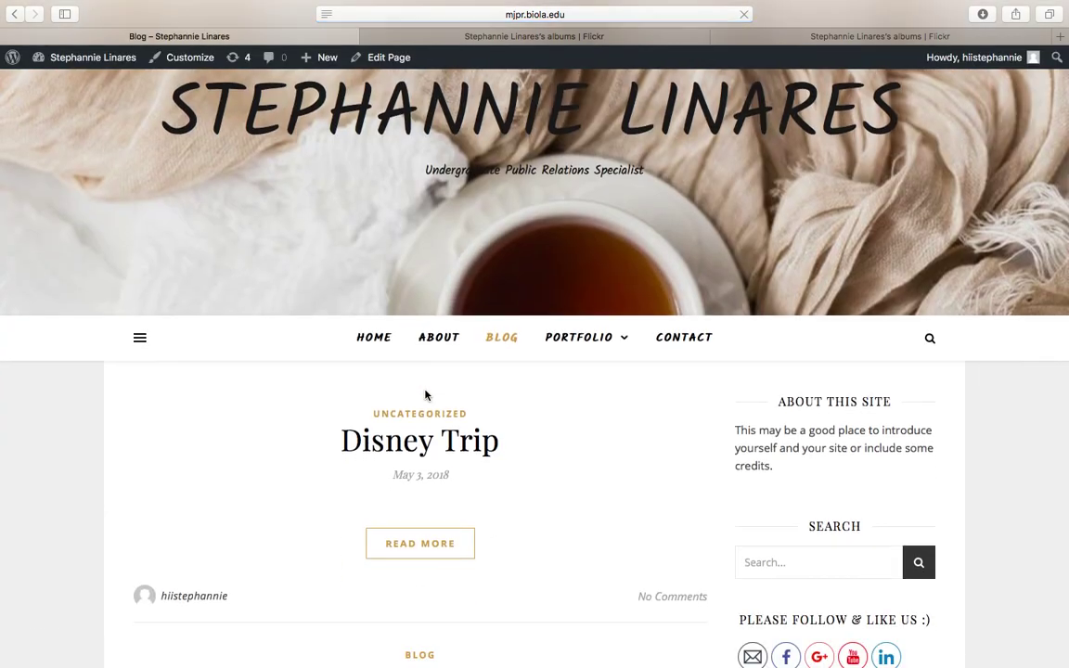
{"action": "scroll", "coordinate": [442, 408], "scroll_direction": "down", "scroll_amount": 3}
{"action": "left_click", "coordinate": [454, 388]}
{"action": "scroll", "coordinate": [451, 389], "scroll_direction": "down", "scroll_amount": 5}
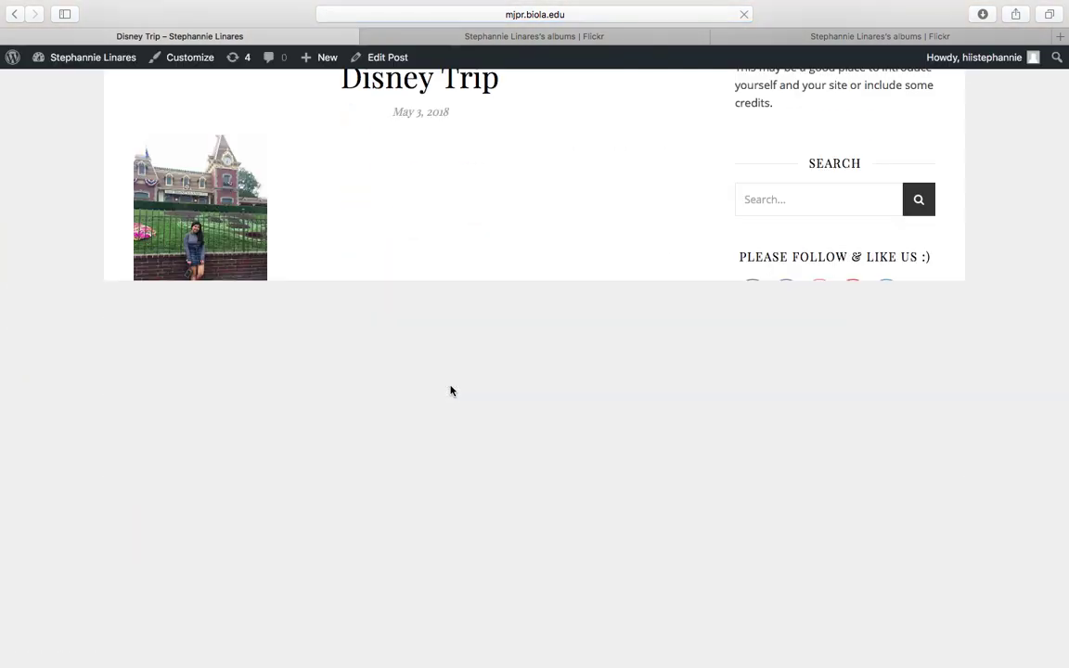
{"action": "scroll", "coordinate": [451, 390], "scroll_direction": "up", "scroll_amount": 1}
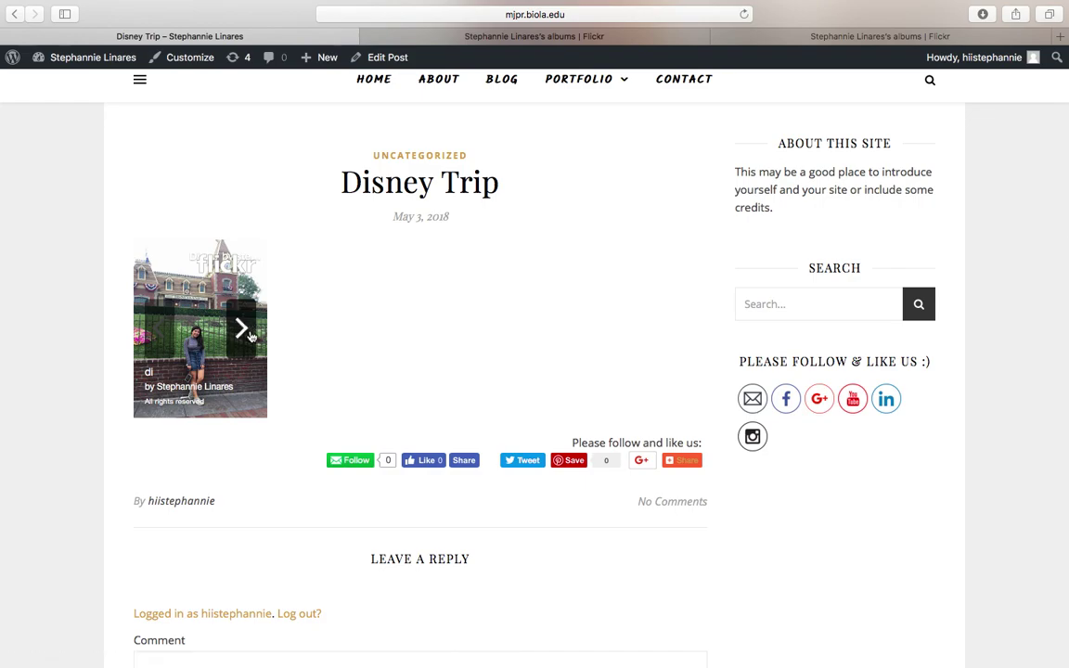
- Advance the embedded slideshow three photos, then step back to the first
{"action": "left_click", "coordinate": [242, 329]}
{"action": "left_click", "coordinate": [241, 330]}
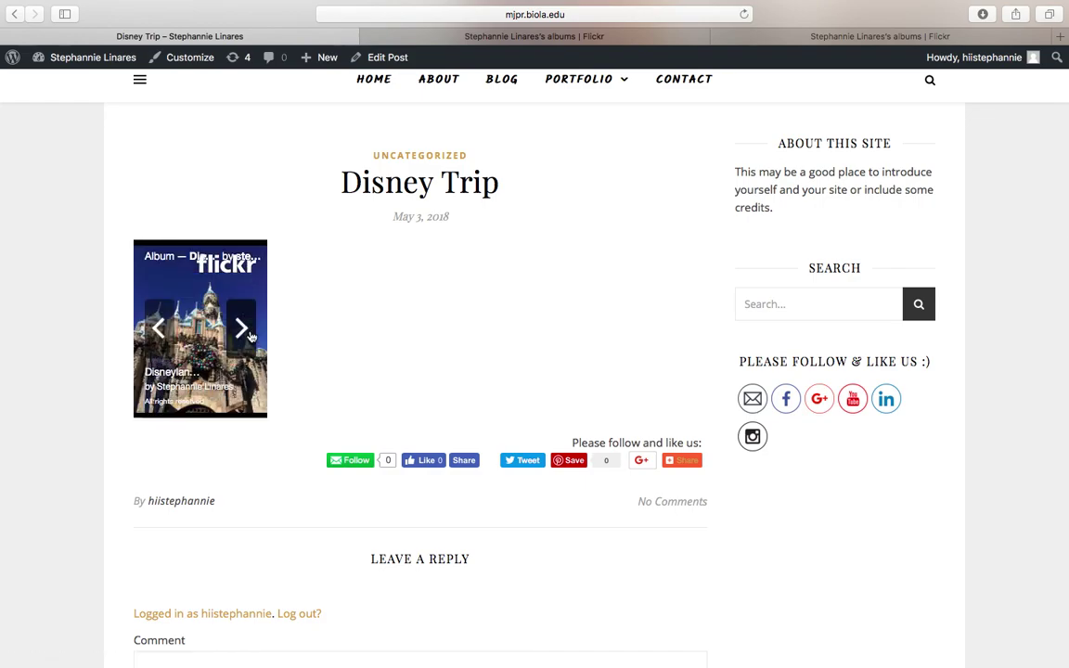
{"action": "left_click", "coordinate": [241, 329]}
{"action": "left_click", "coordinate": [159, 332]}
{"action": "left_click", "coordinate": [160, 336]}
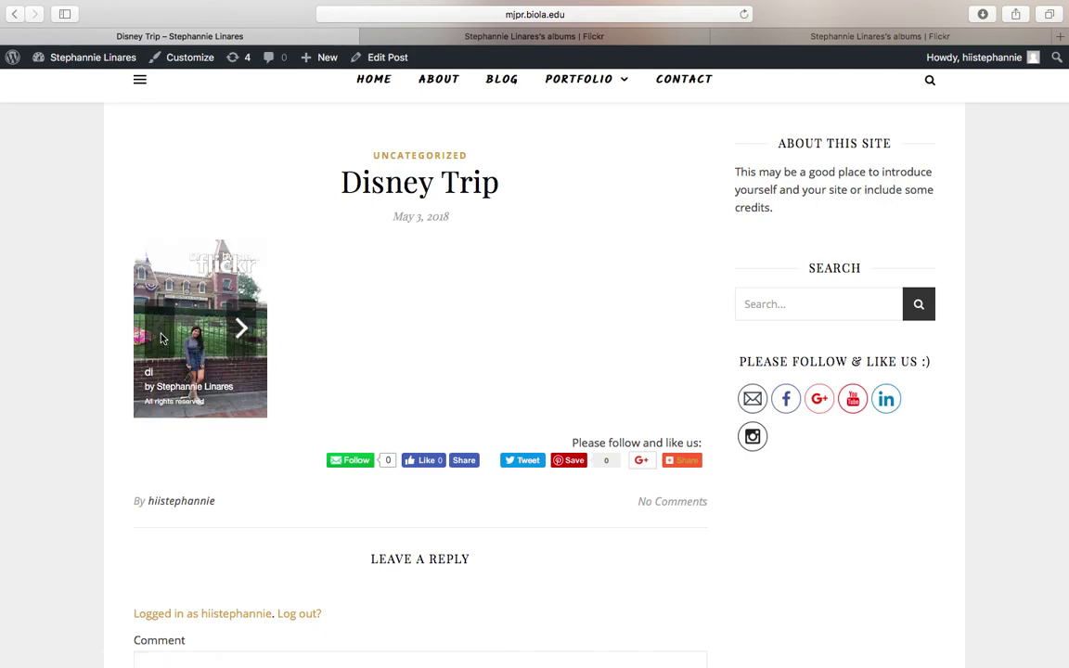
- Open the slideshow photo on Flickr and step through the album to the Christmas castle
{"action": "left_click", "coordinate": [189, 408]}
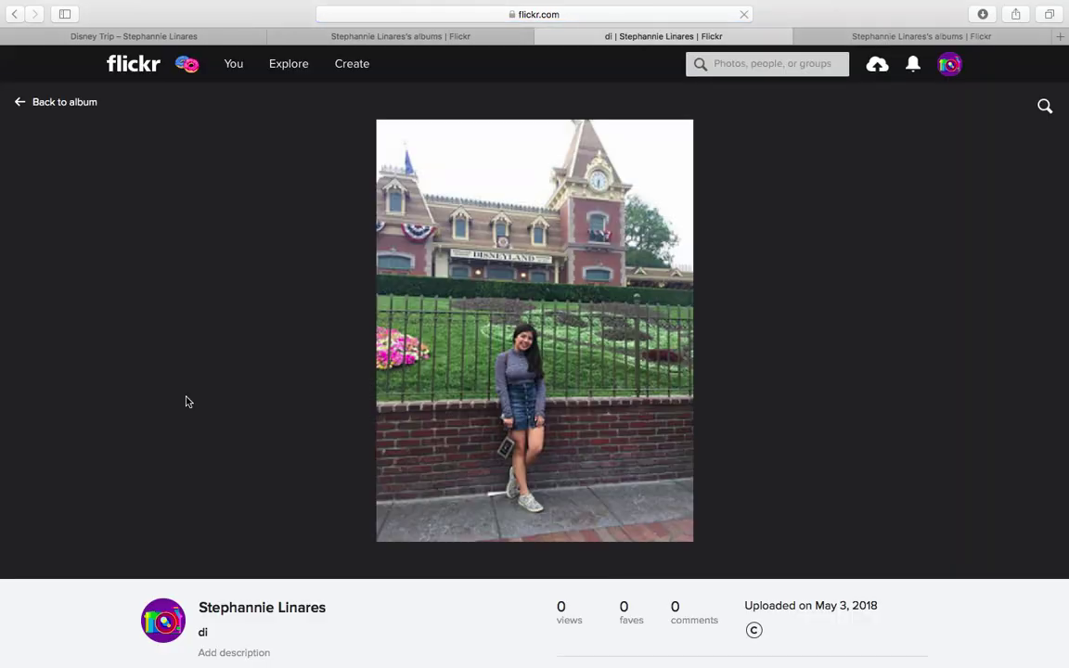
{"action": "scroll", "coordinate": [186, 401], "scroll_direction": "down", "scroll_amount": 3}
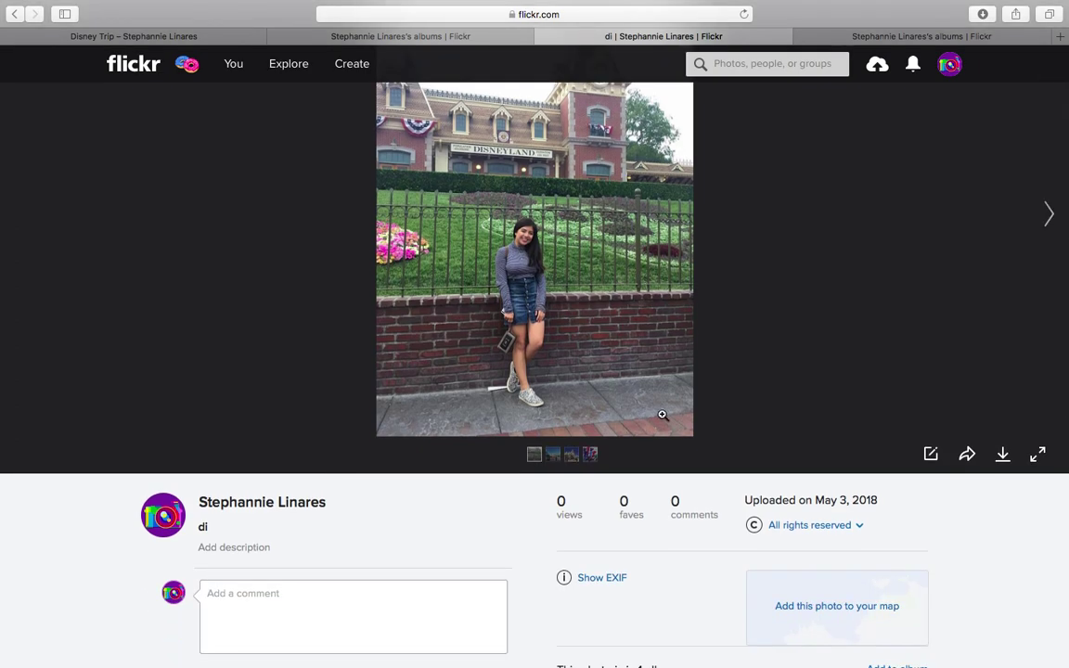
{"action": "left_click", "coordinate": [1046, 217]}
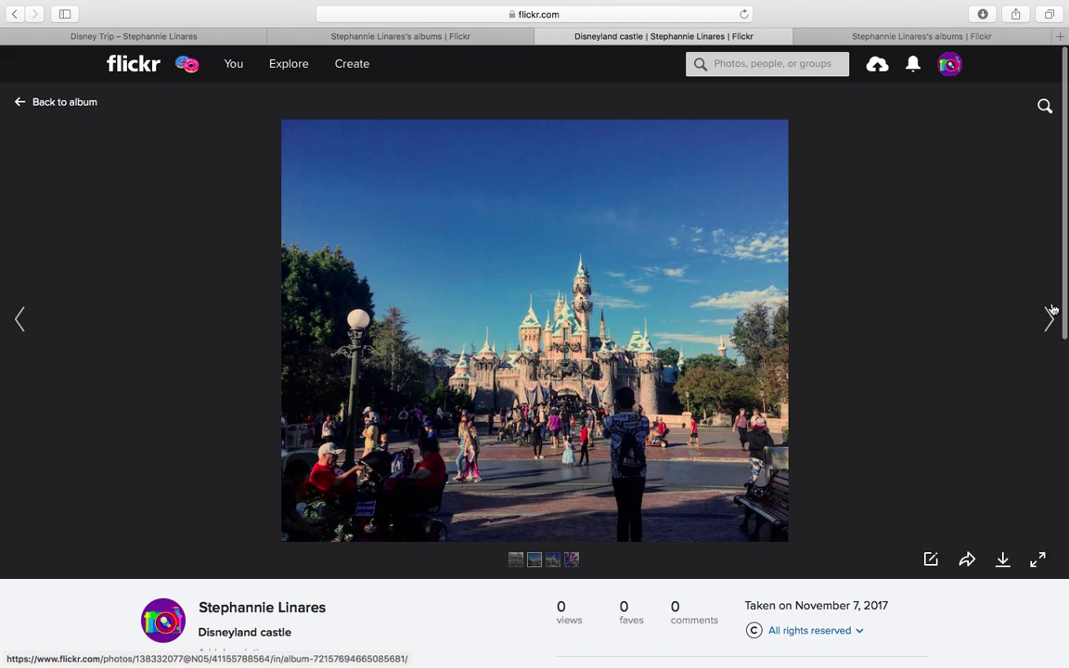
{"action": "left_click", "coordinate": [1049, 317]}
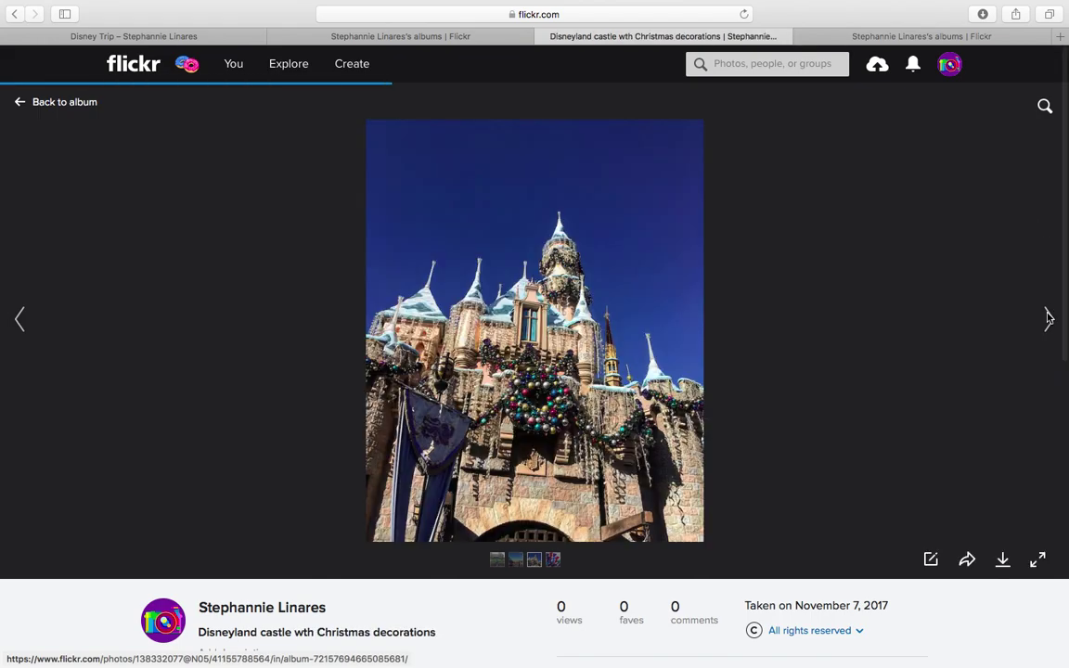
{"action": "left_click", "coordinate": [1048, 320]}
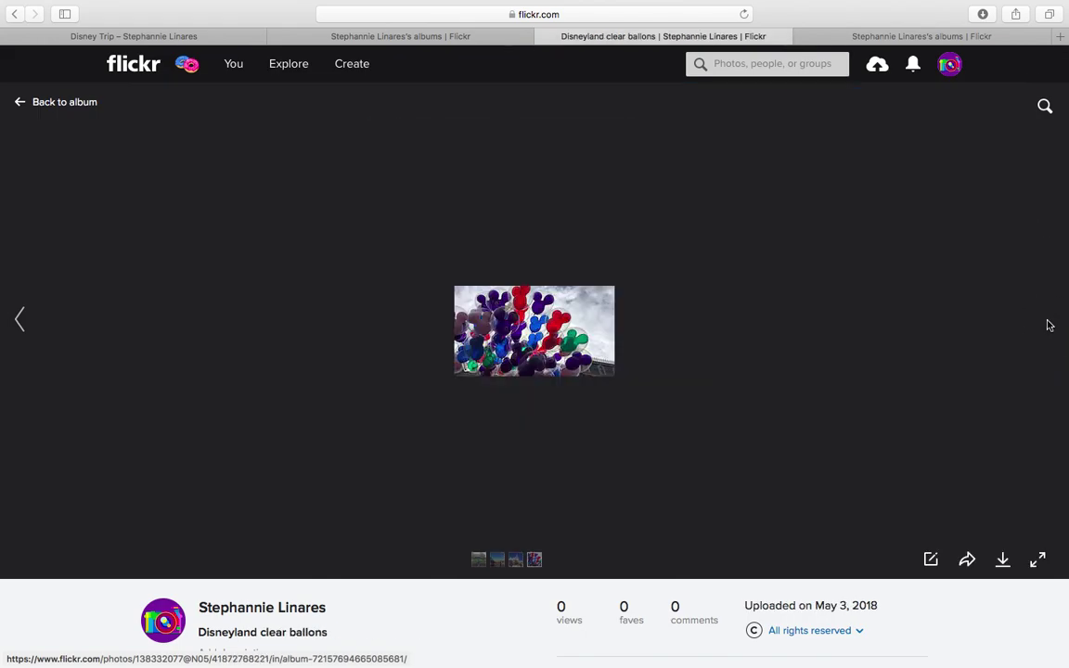
{"action": "left_click", "coordinate": [28, 333]}
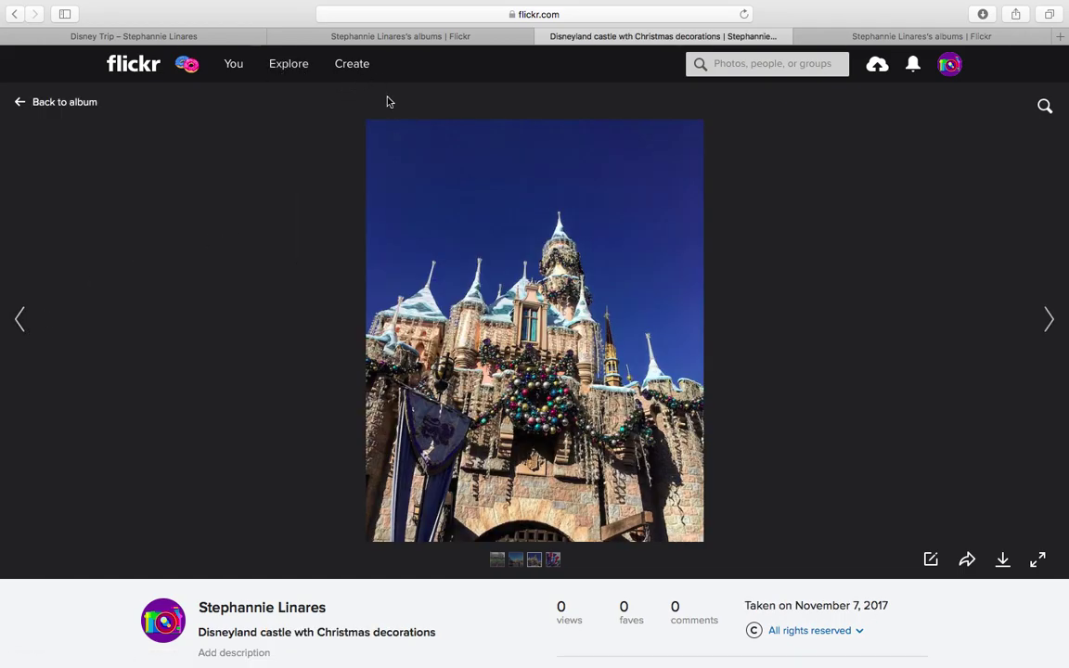
- Close the album share dialog on the albums page and go to the photostream
{"action": "left_click", "coordinate": [389, 41]}
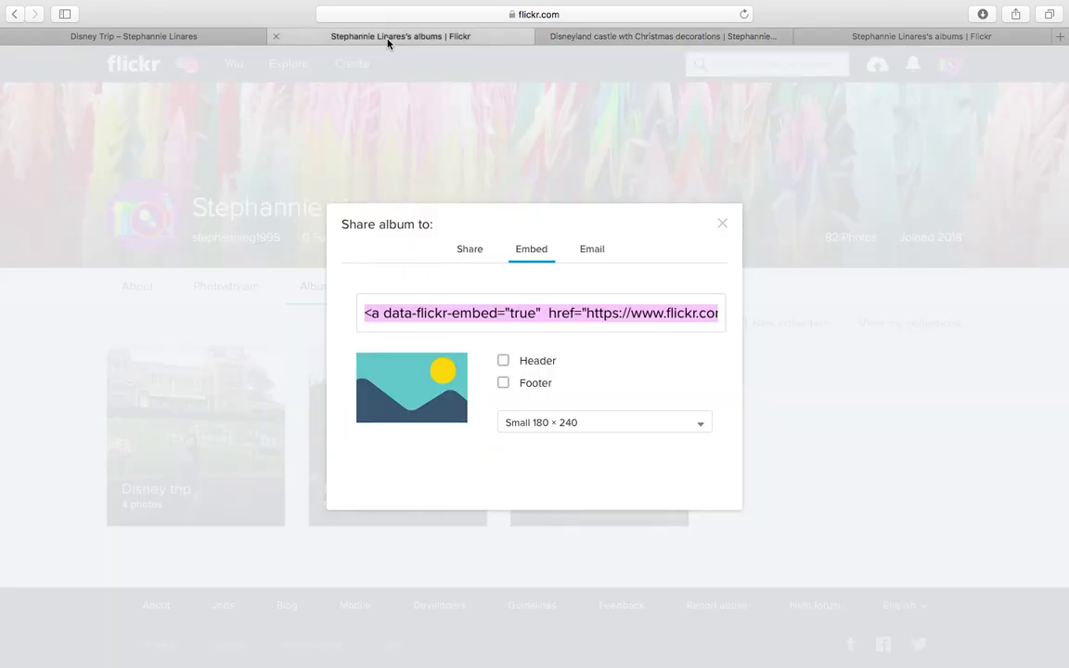
{"action": "left_click", "coordinate": [724, 225]}
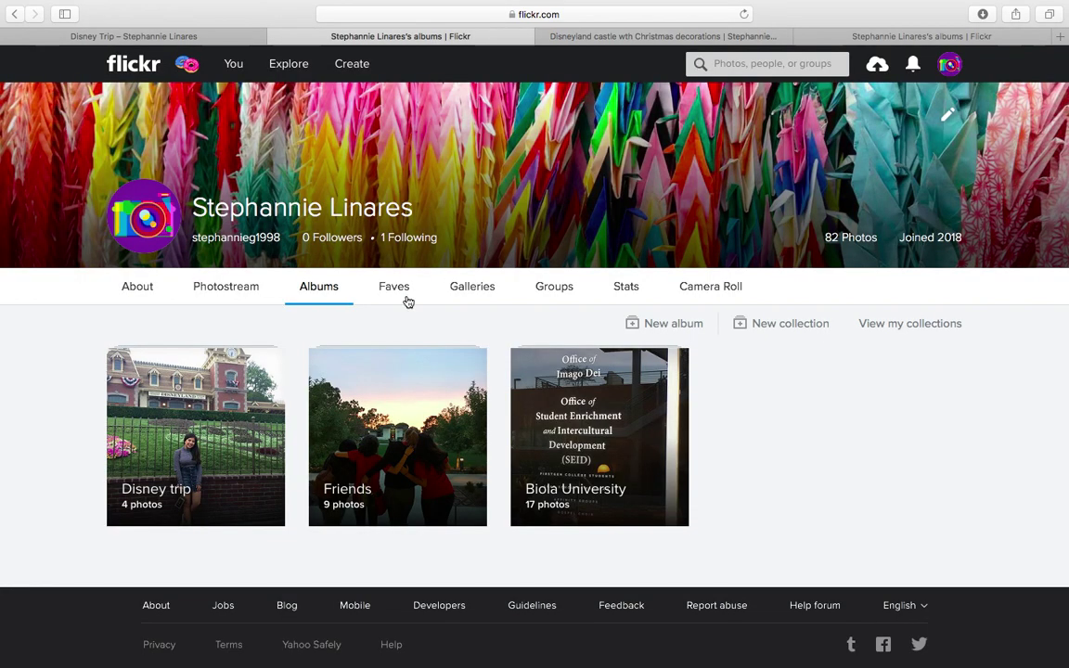
{"action": "left_click", "coordinate": [232, 289]}
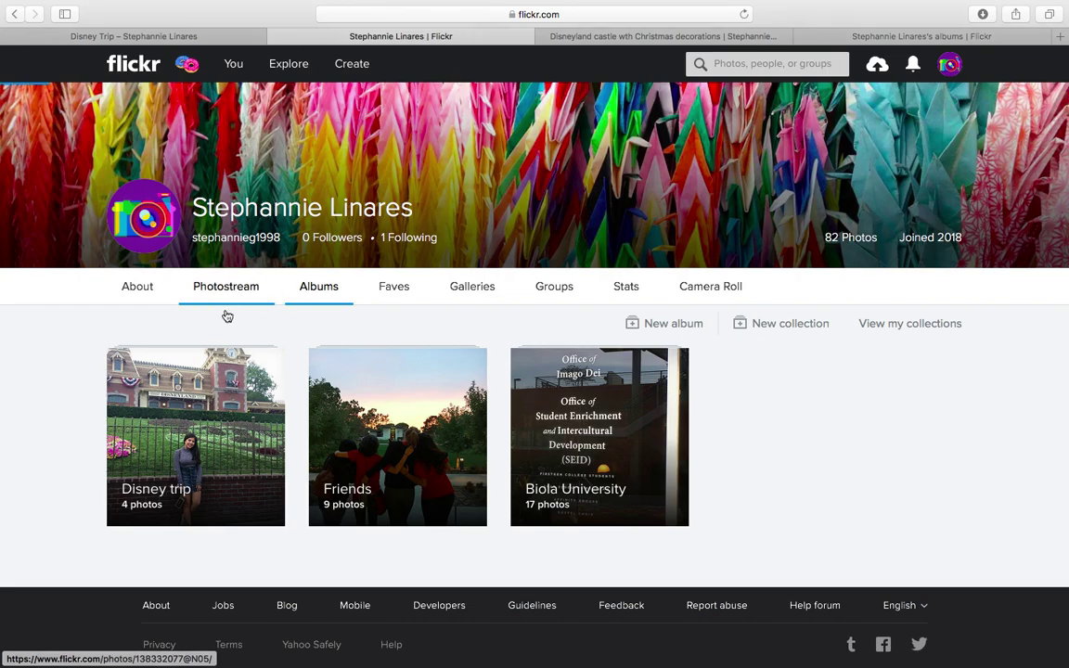
{"action": "scroll", "coordinate": [244, 336], "scroll_direction": "down", "scroll_amount": 5}
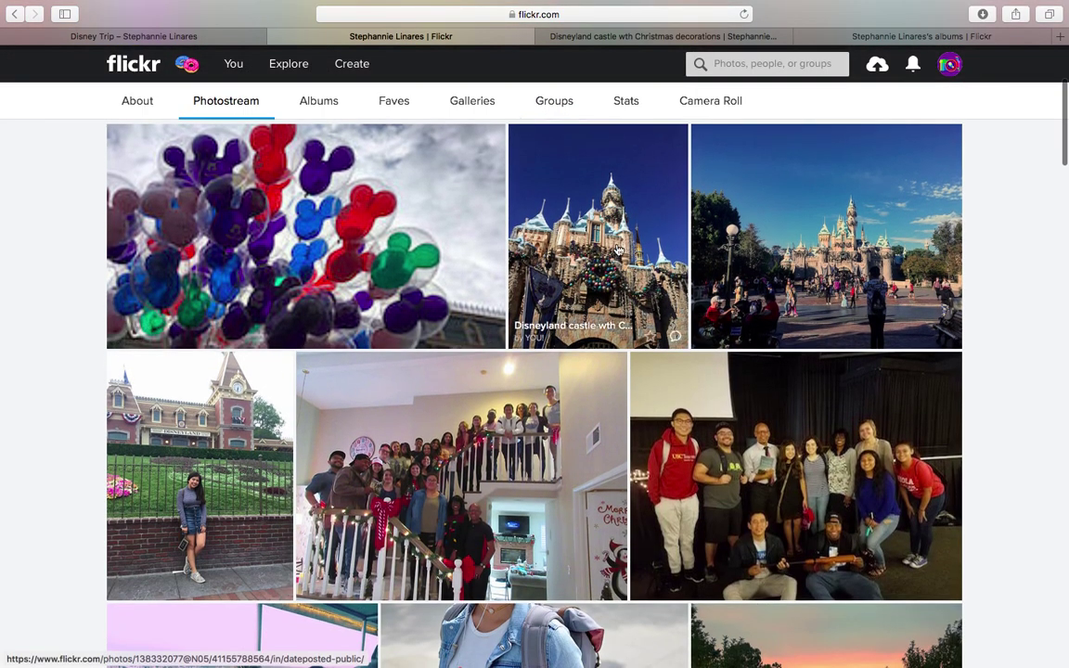
- Open the Christmas-decorated castle photo and review, then close, its share options
{"action": "left_click", "coordinate": [624, 257]}
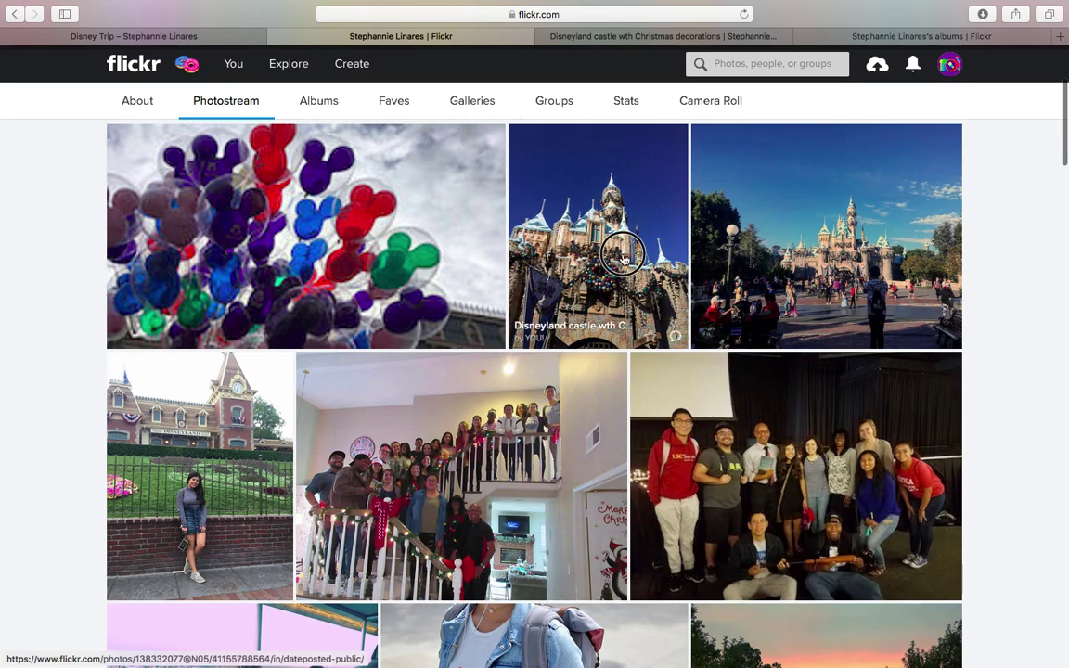
{"action": "scroll", "coordinate": [540, 477], "scroll_direction": "down", "scroll_amount": 1}
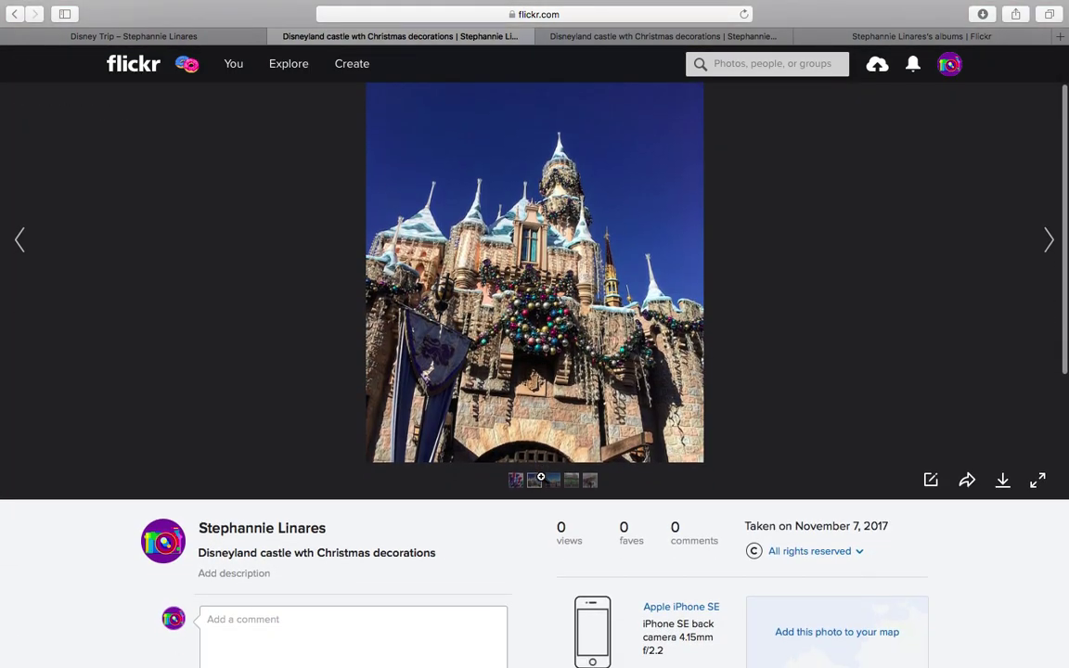
{"action": "left_click", "coordinate": [968, 480]}
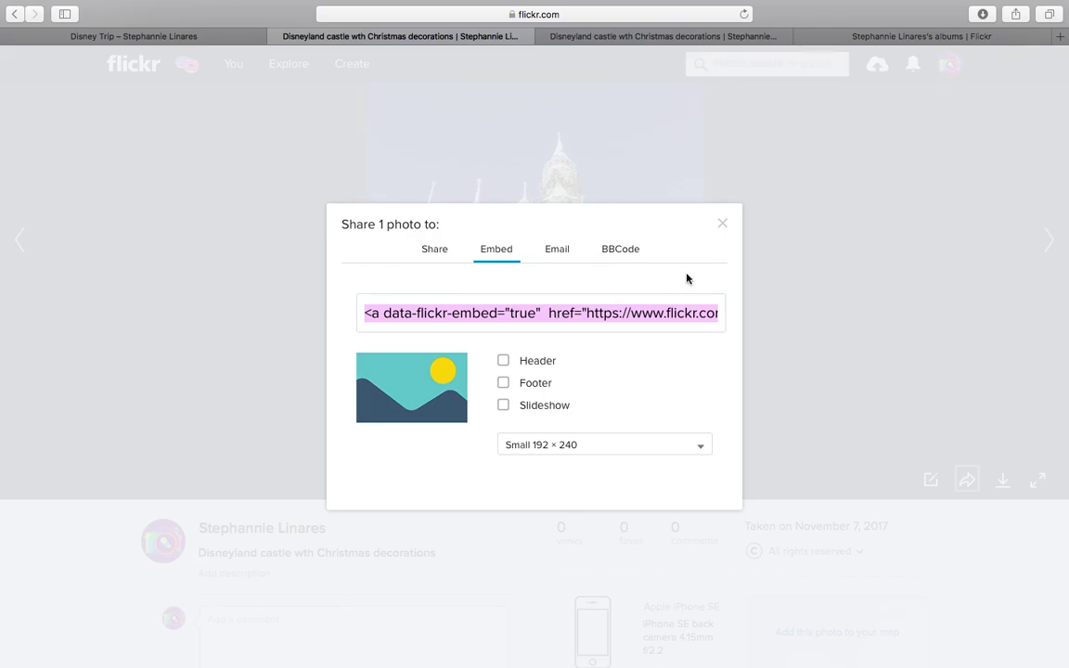
{"action": "left_click", "coordinate": [722, 227]}
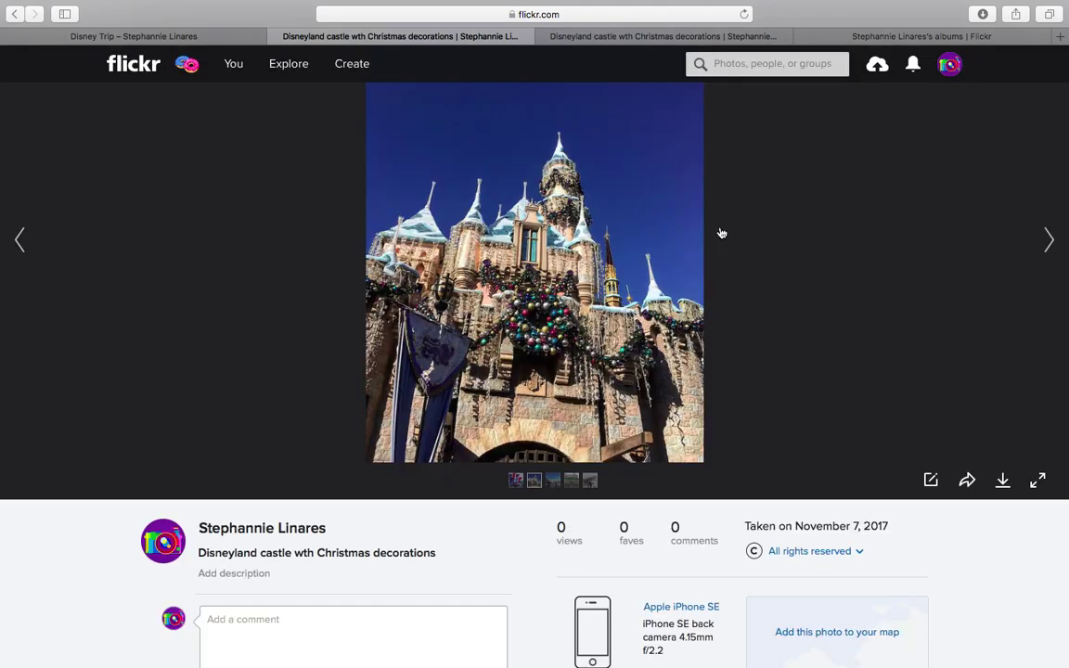
- Open smugmug.com in a new tab from the SmugMug+Flickr logo beside the Flickr logo
{"action": "left_click", "coordinate": [182, 63]}
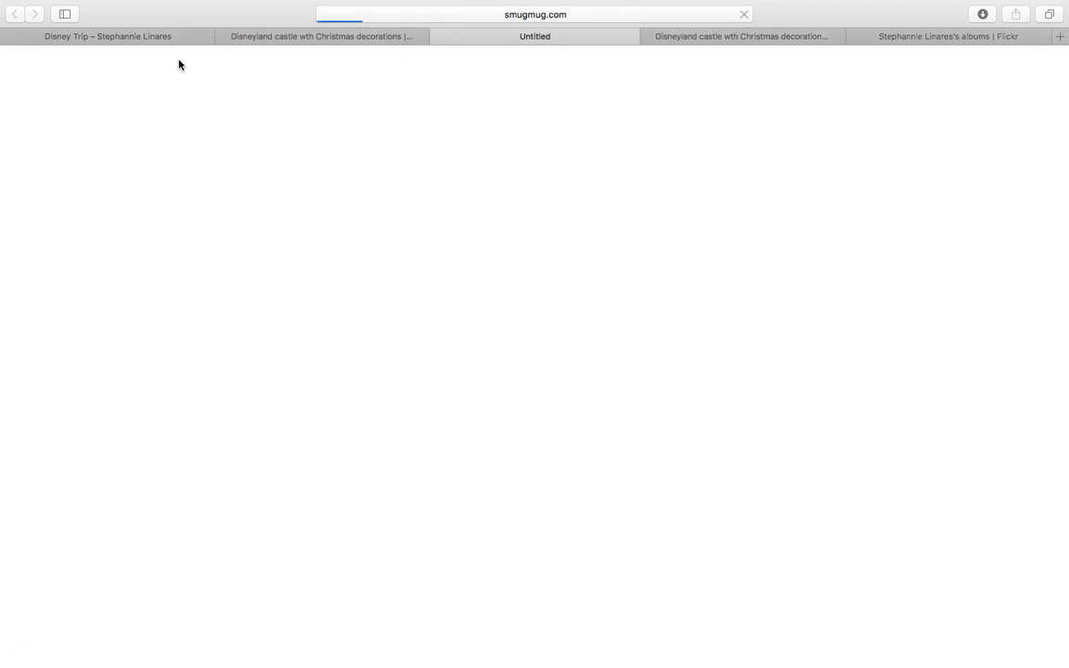